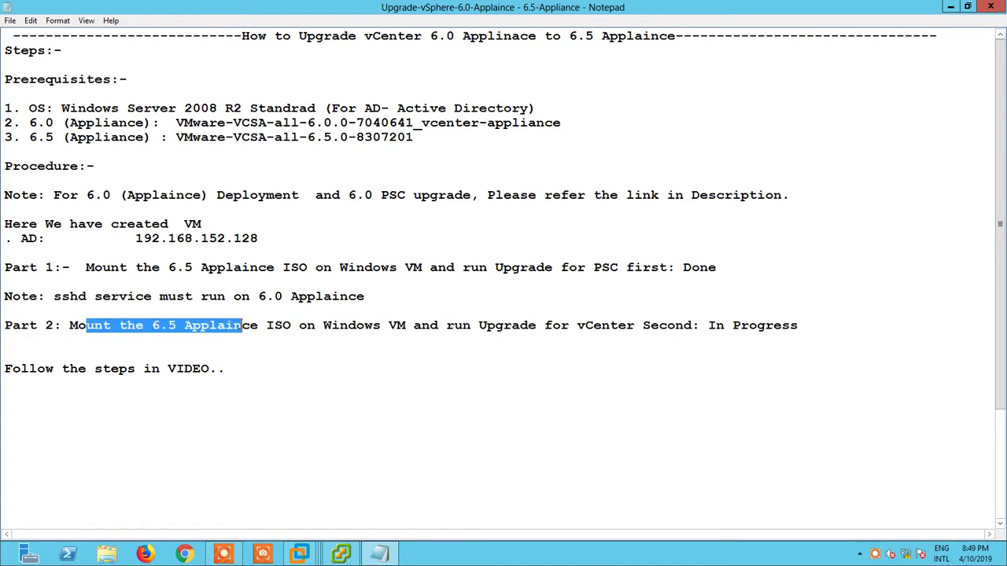
- Highlight the note about following the video steps, then switch to the AD virtual machine
drag(13, 369, 213, 370)
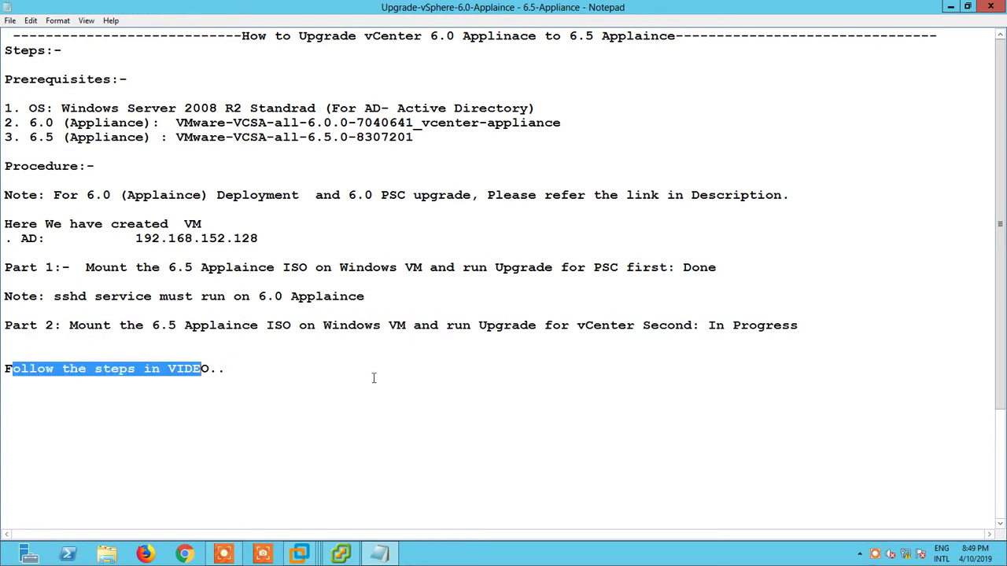
click(299, 553)
click(252, 480)
- Sign in to the AD VM's Windows desktop with the account password
key(ctrl+alt+Insert)
text(VMware1!)
key(Return)
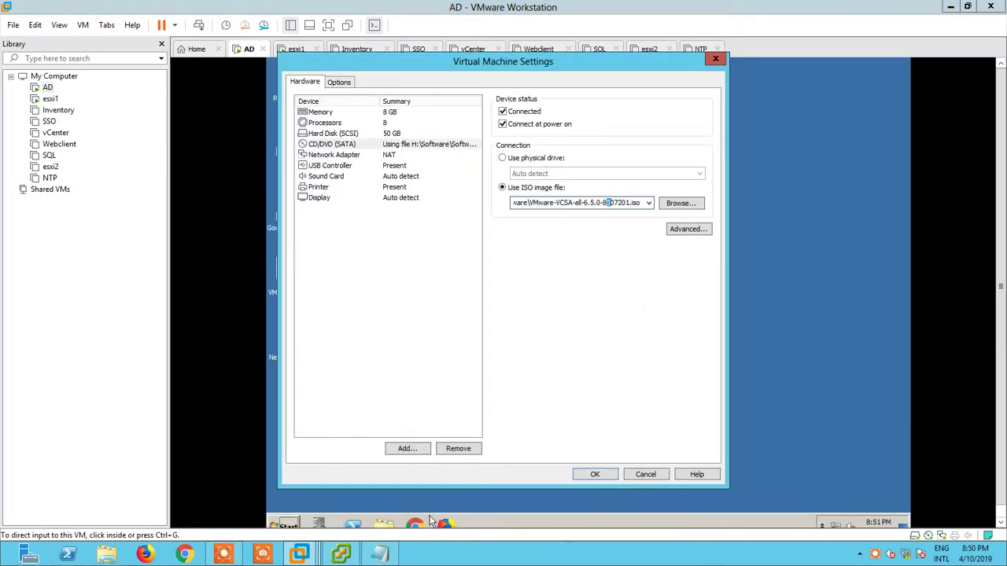
- Review the Part 2 ISO-mounting note and check the mounted ISO image path in VM settings
click(379, 554)
drag(70, 325, 414, 325)
click(300, 554)
click(611, 203)
click(611, 202)
click(595, 474)
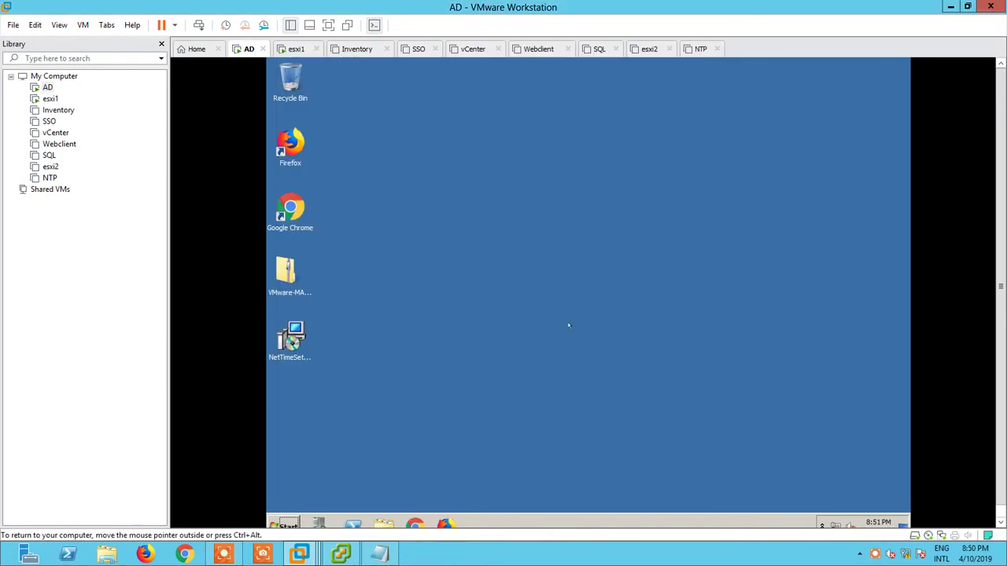
- Open the DVD Drive (D:) contents from Start > Computer in the AD VM
click(288, 524)
click(453, 329)
click(501, 229)
right_click(501, 230)
click(519, 235)
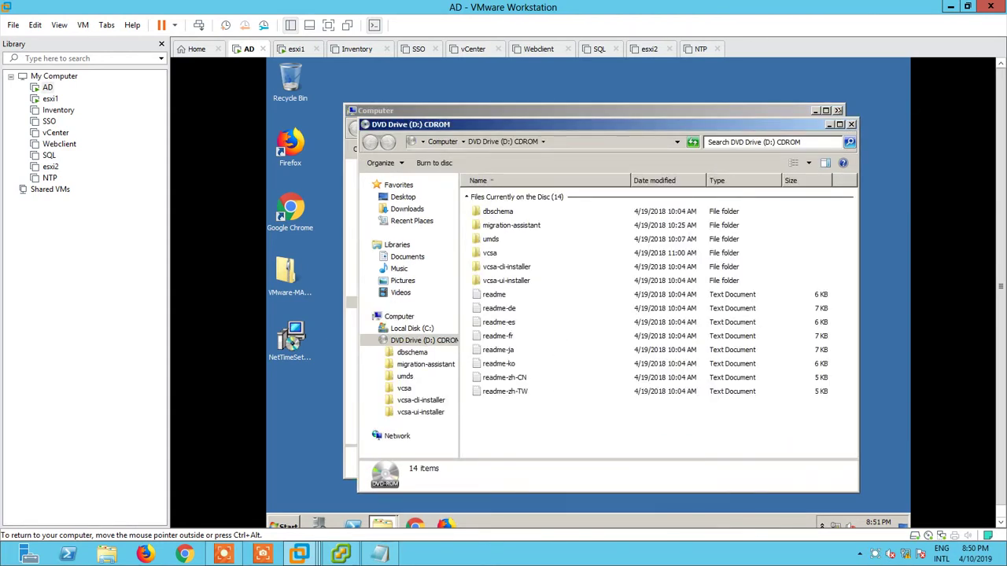
- Run the installer in vcsa-ui-installer\win32 as administrator
double_click(595, 124)
double_click(409, 218)
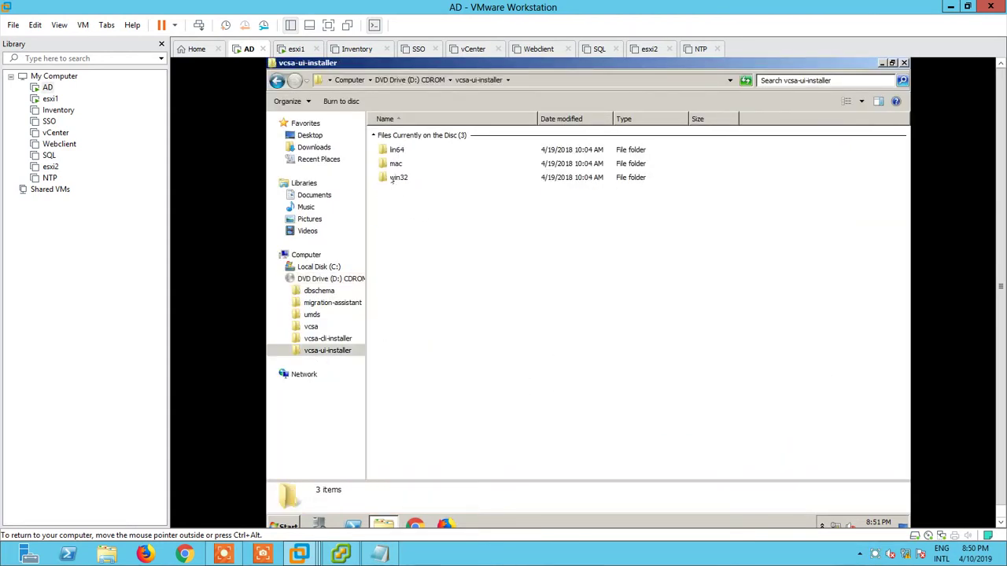
double_click(401, 178)
right_click(400, 260)
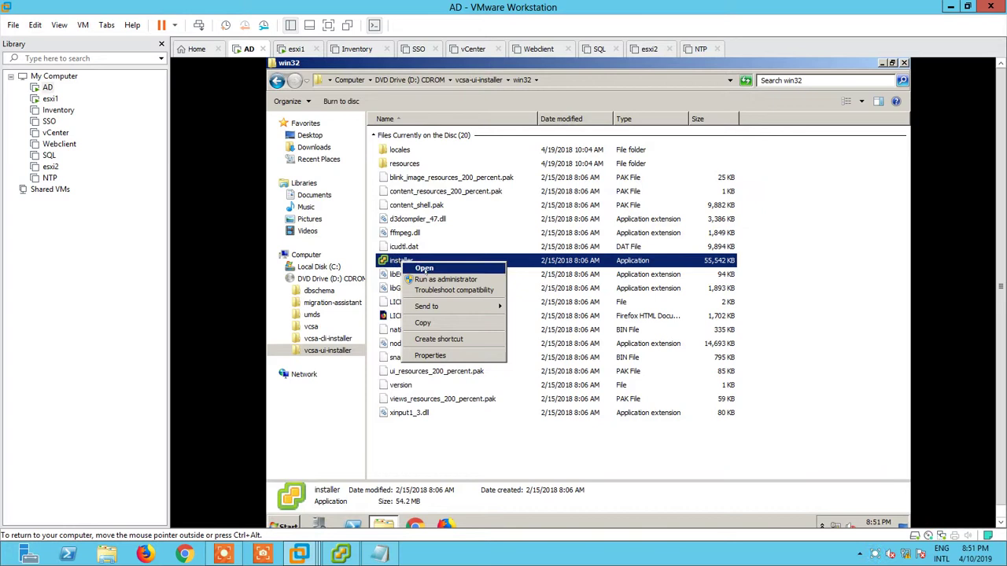
click(432, 279)
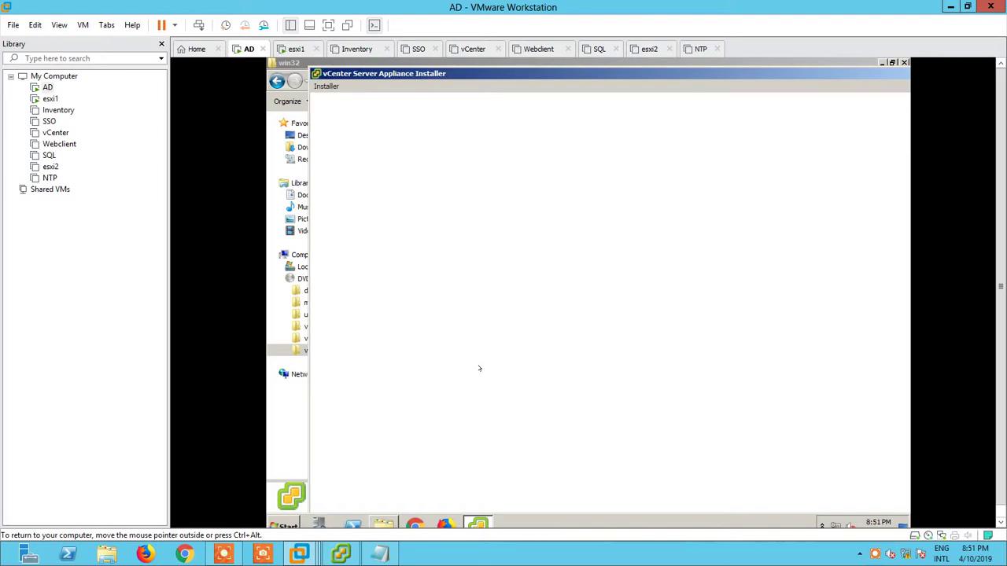
- View the Summary tabs of PSC65 and VC in vSphere Client, then minimize it
click(340, 555)
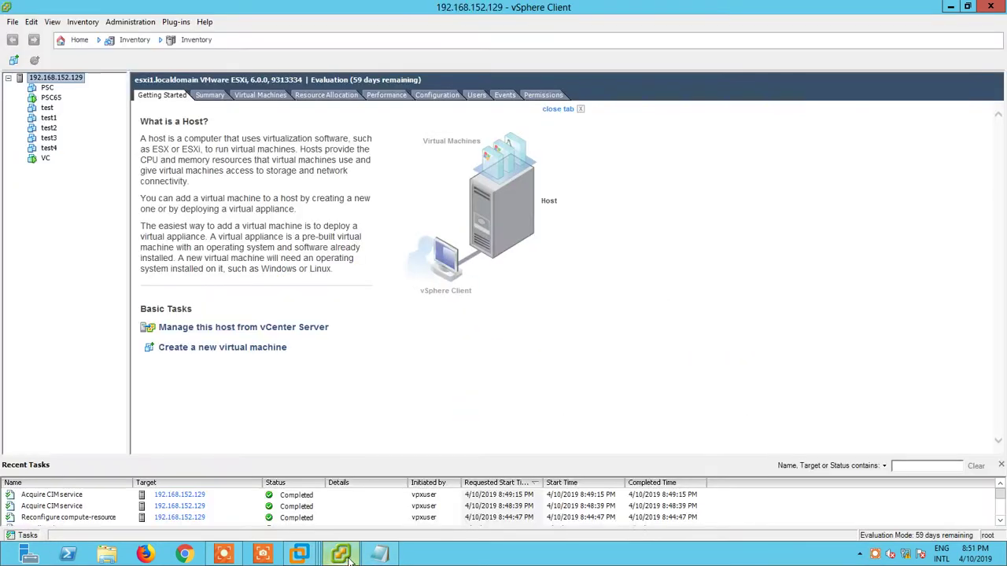
click(52, 98)
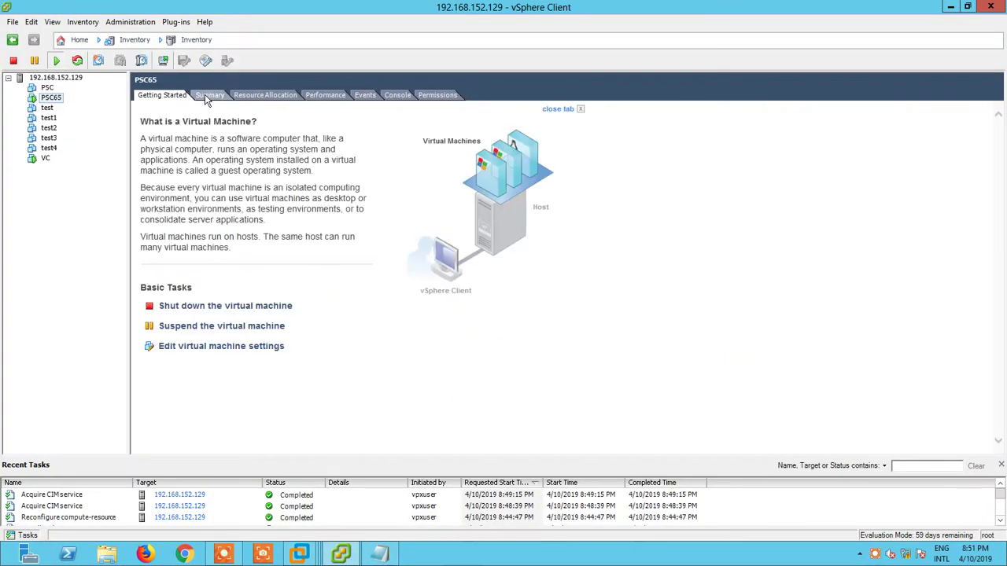
click(206, 95)
click(45, 158)
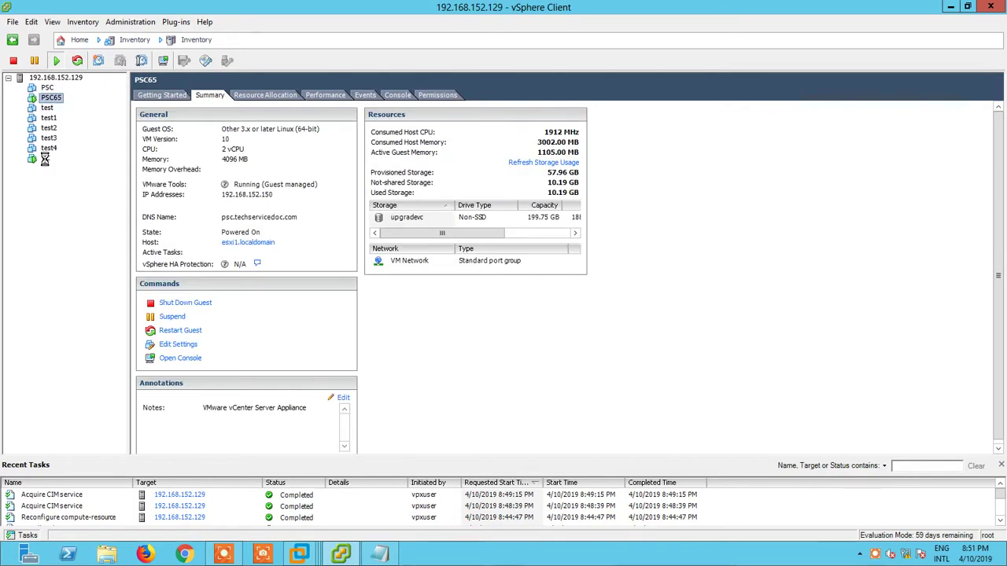
click(210, 94)
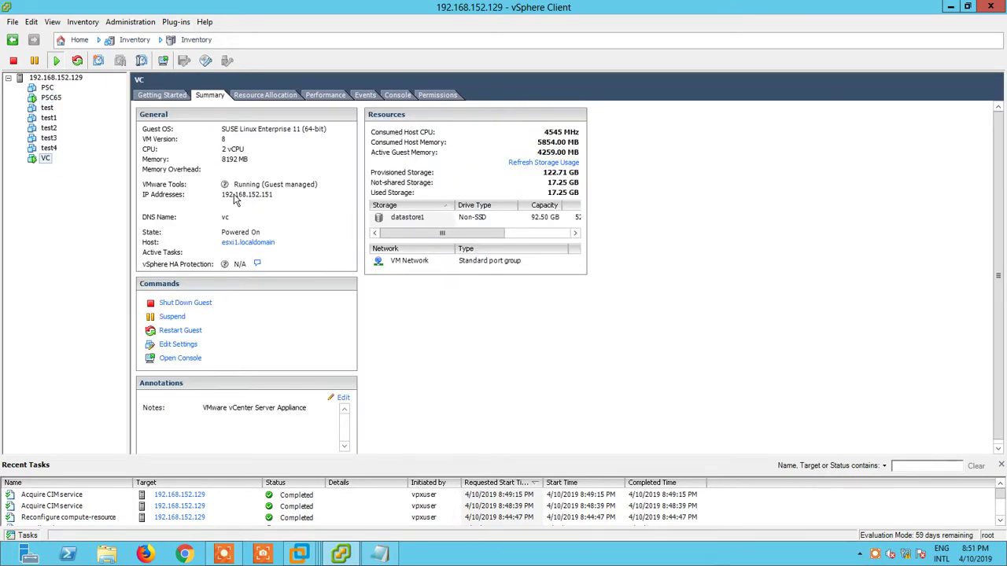
click(950, 7)
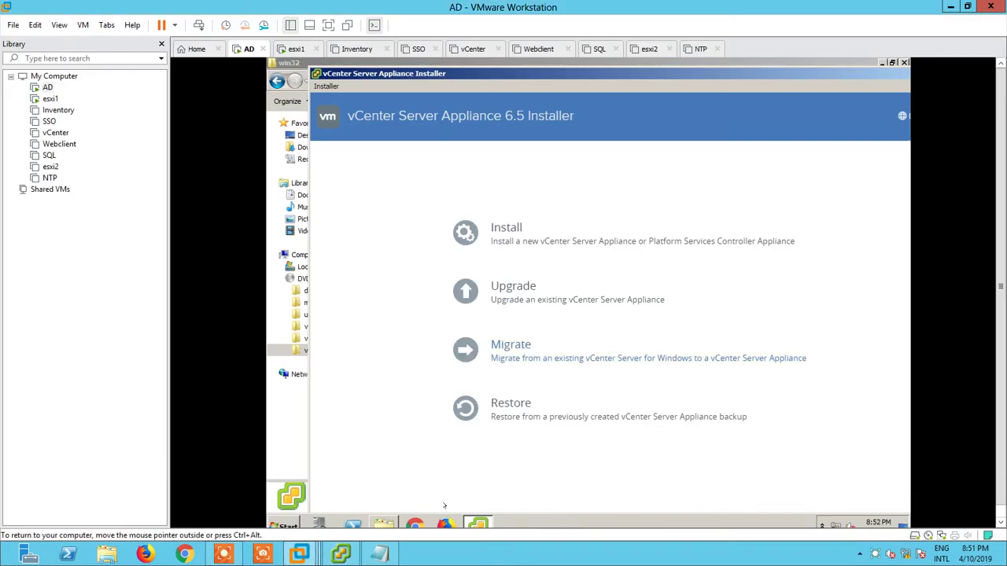
- Start nslookup in an administrator Command Prompt and look up psc65.techservicedoc.com
click(284, 524)
click(319, 265)
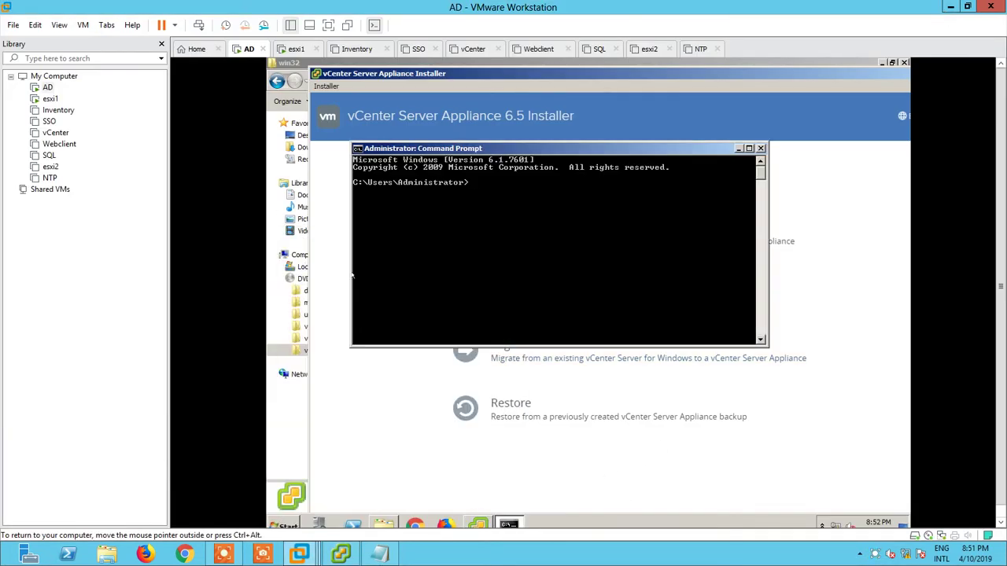
text(nslookup)
key(Return)
text(psc)
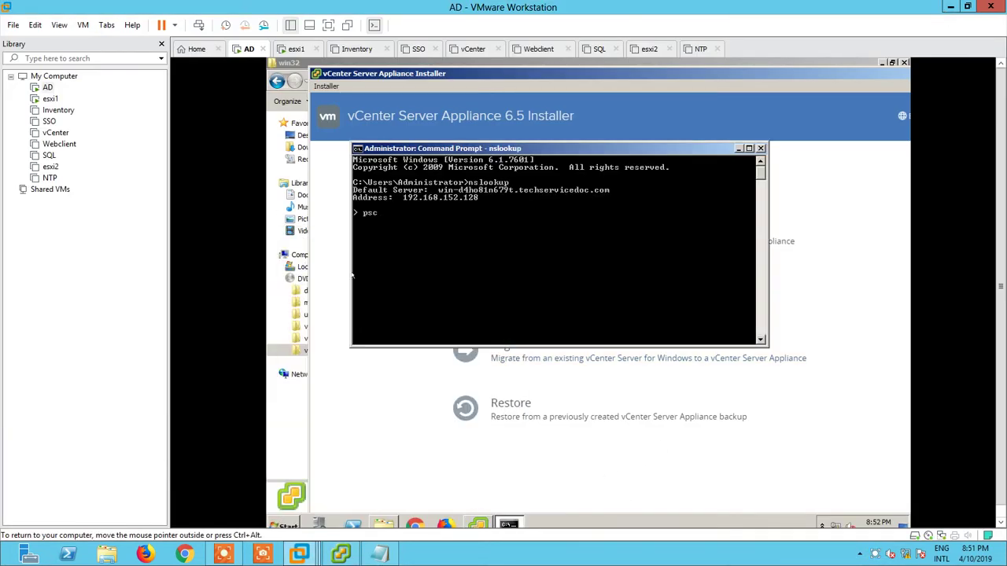
text(65.techservicedoc.com)
key(Return)
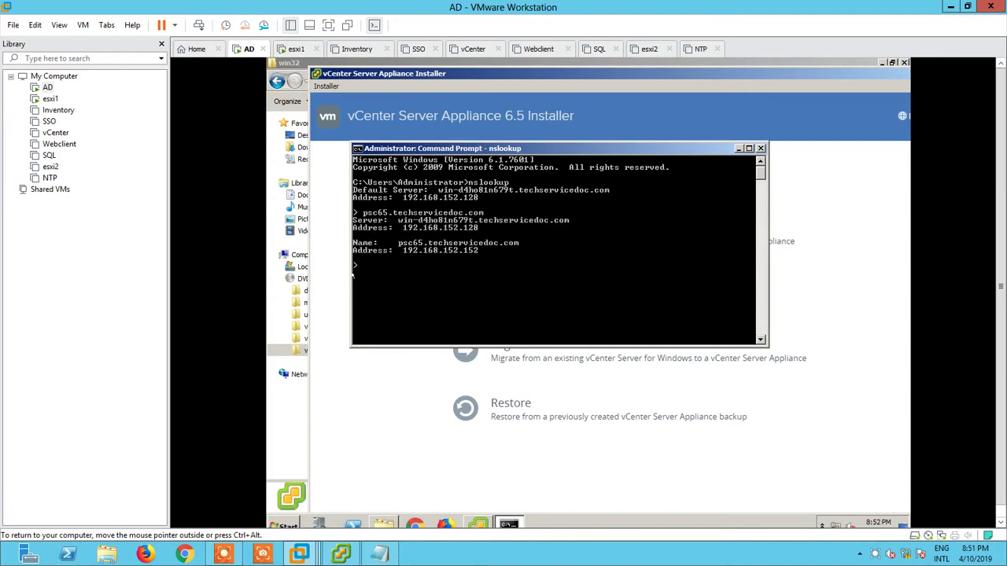
- Look up vc65.techservicedoc.com, then select PSC65 in vSphere Client
key(Up)
key(Home)
key(Delete)
key(Delete)
key(Delete)
text(vc)
key(Return)
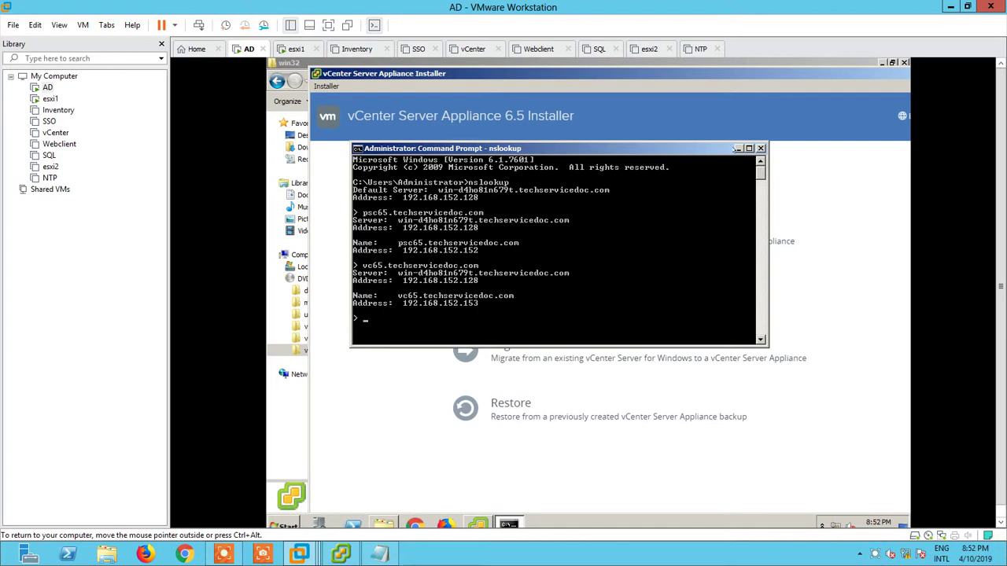
click(738, 148)
key(alt+Tab)
click(50, 97)
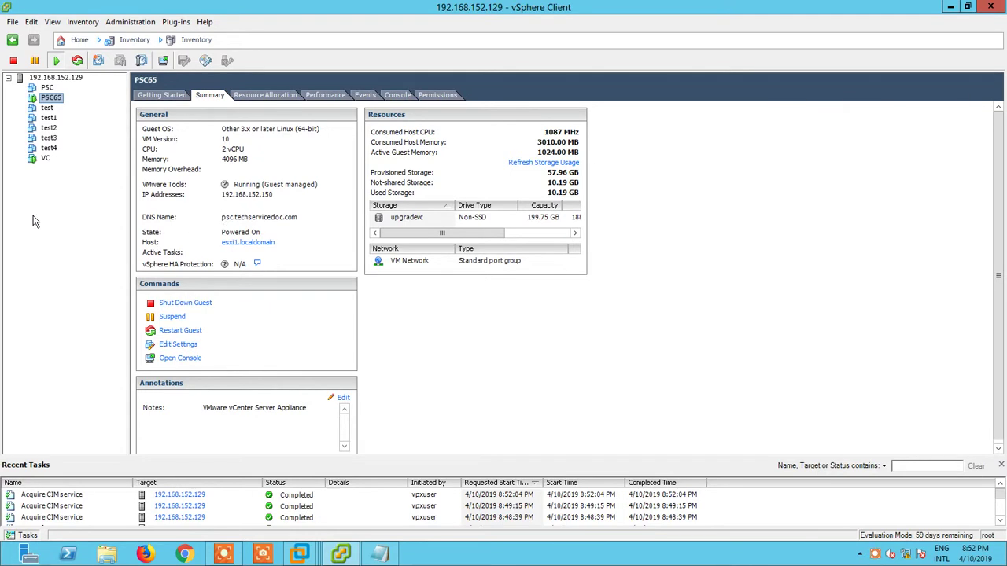
- Add a Notepad note that PSC65 takes over the PSC 6.0 IP address, as in the previous article
click(49, 88)
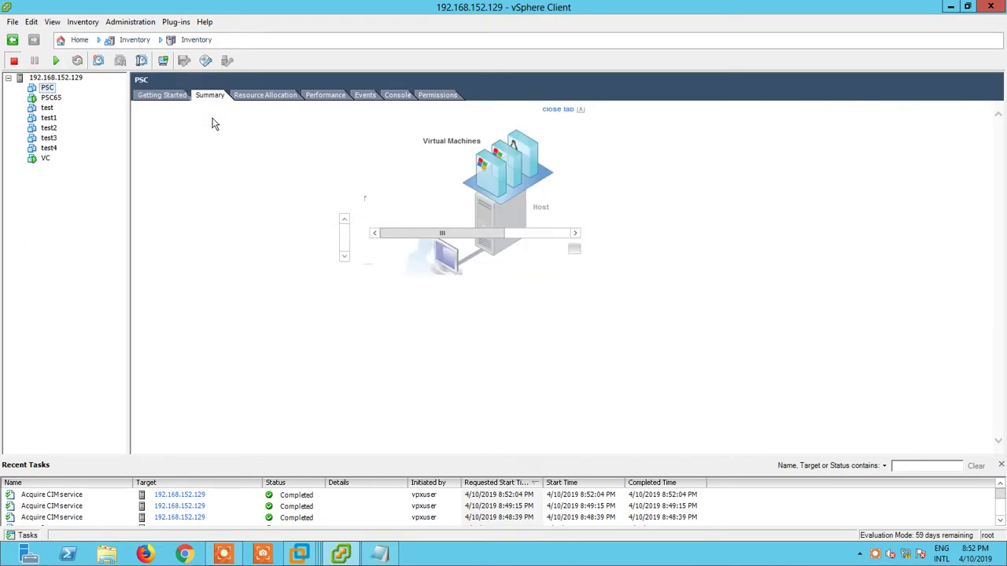
key(alt+Tab)
click(150, 356)
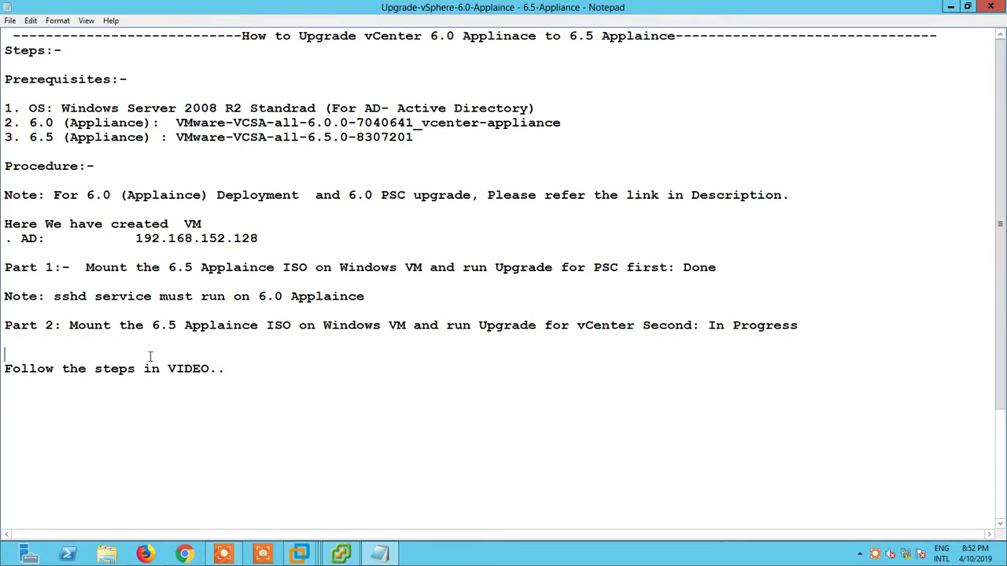
key(Return)
key(Return)
key(Up)
text(Note: PSC65 take over PSC 6.0 IP )
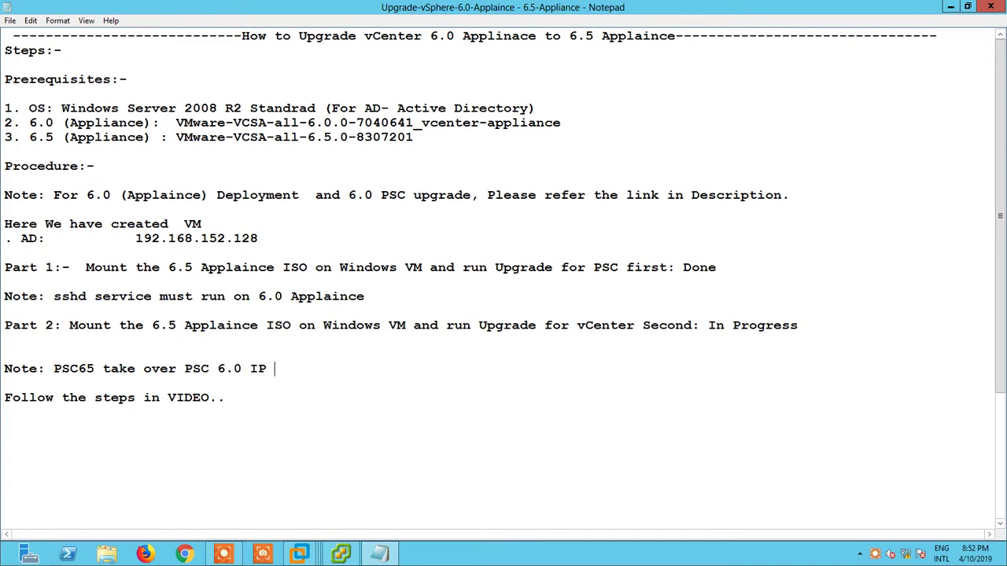
text(Address as kent)
key(BackSpace)
key(BackSpace)
key(BackSpace)
key(BackSpace)
text(mention in Previous article.)
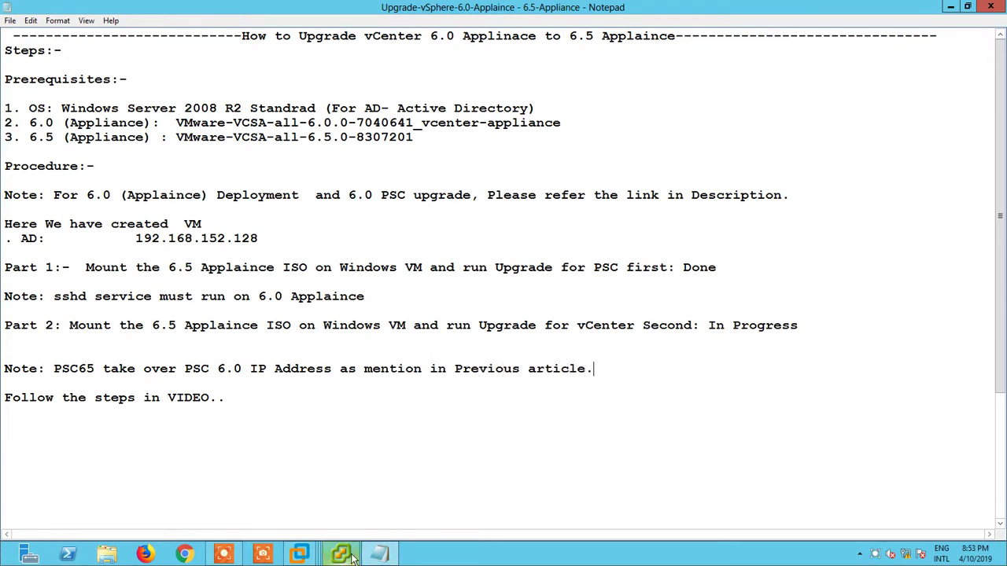
click(300, 554)
click(45, 158)
- Choose Upgrade in the AD VM installer and accept the license agreement
mouse_move(313, 559)
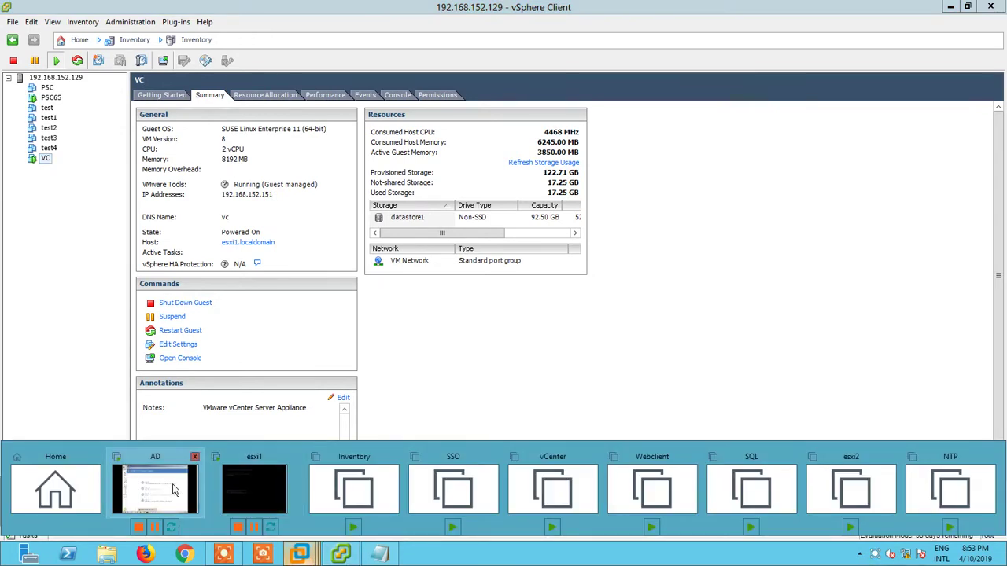
click(155, 490)
click(504, 289)
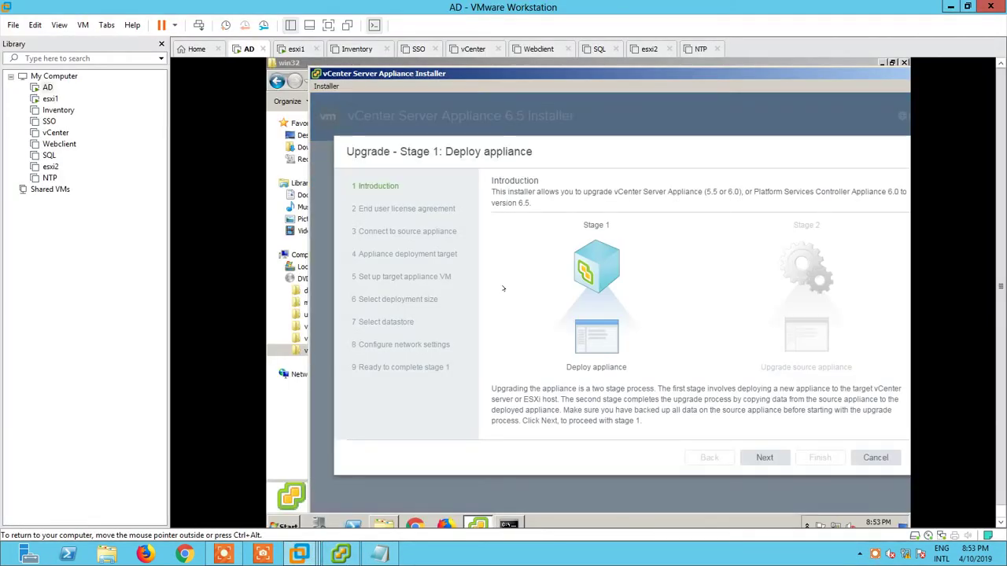
click(764, 457)
click(495, 408)
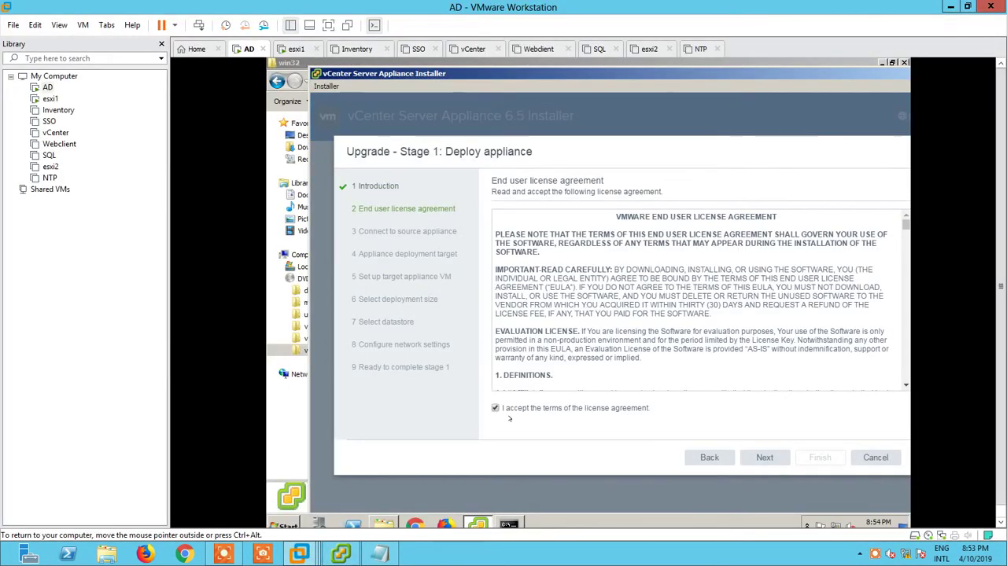
click(763, 458)
drag(512, 233, 593, 234)
click(343, 554)
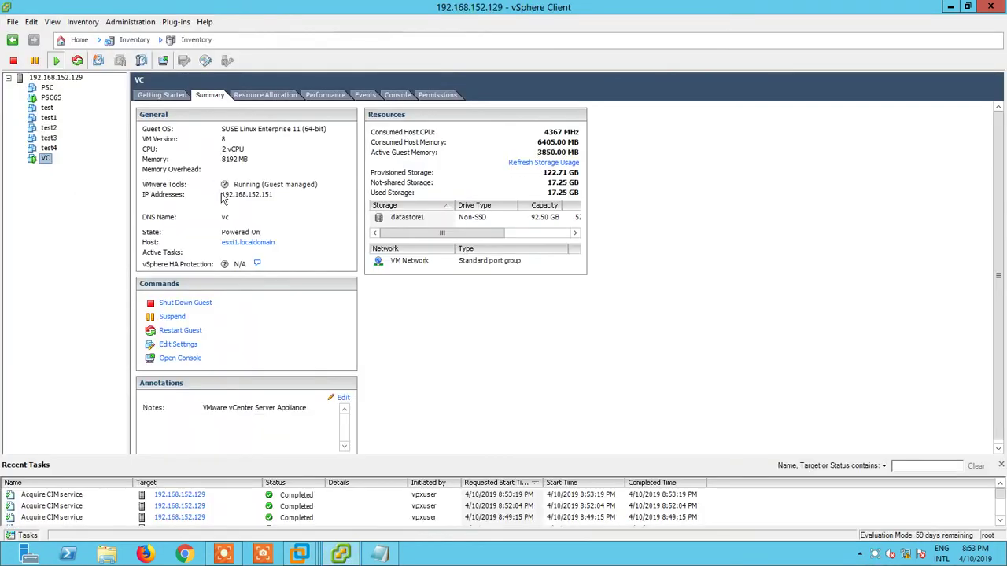
- Verify vc.techservicedoc.com with nslookup, enter it as the source appliance, and connect
click(379, 555)
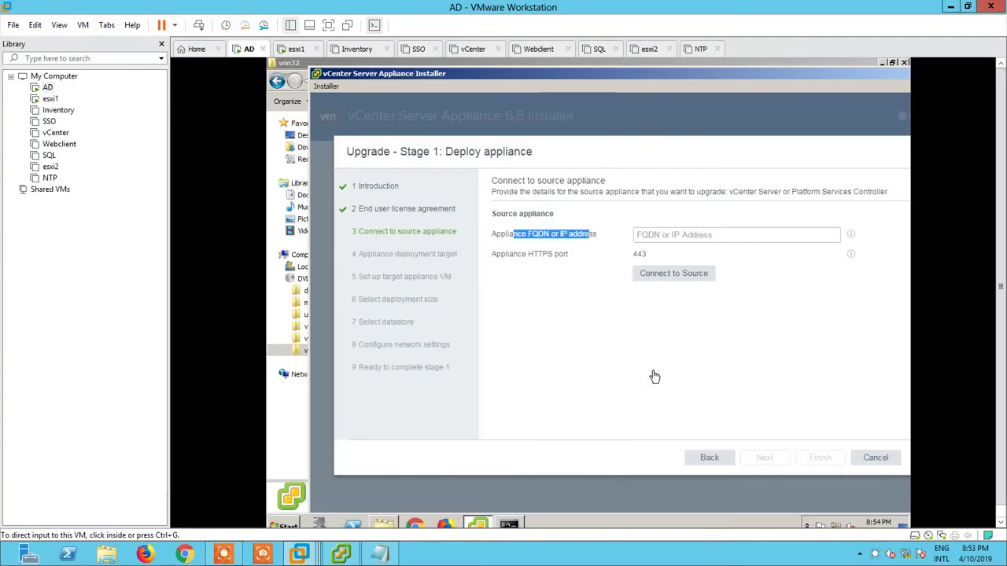
click(509, 524)
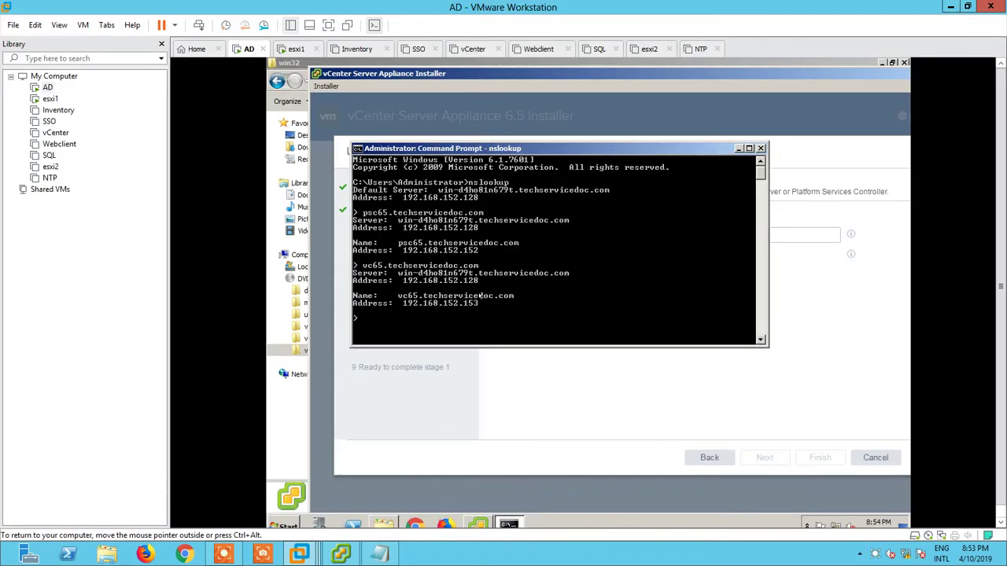
key(Return)
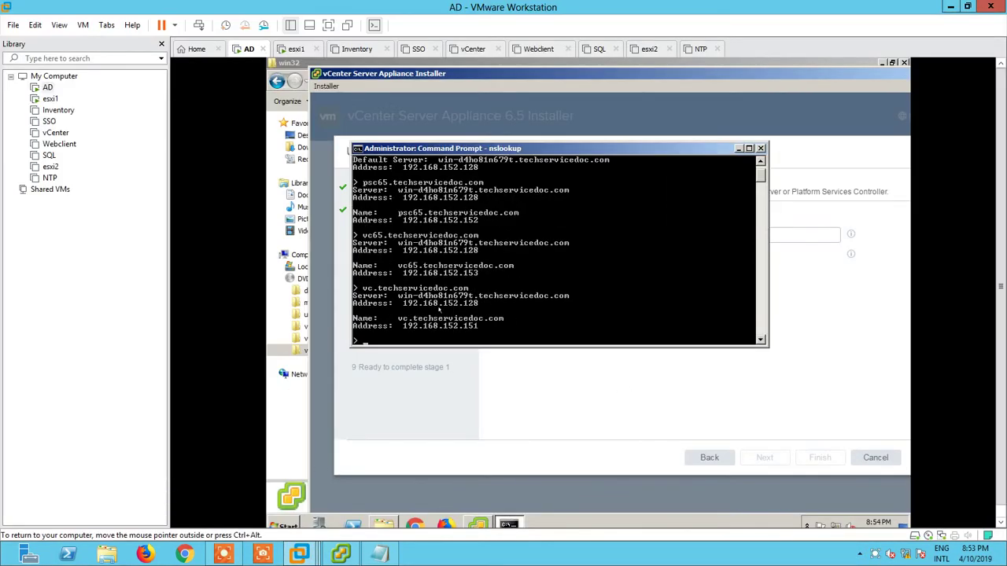
click(740, 147)
click(663, 234)
text(vc.tec)
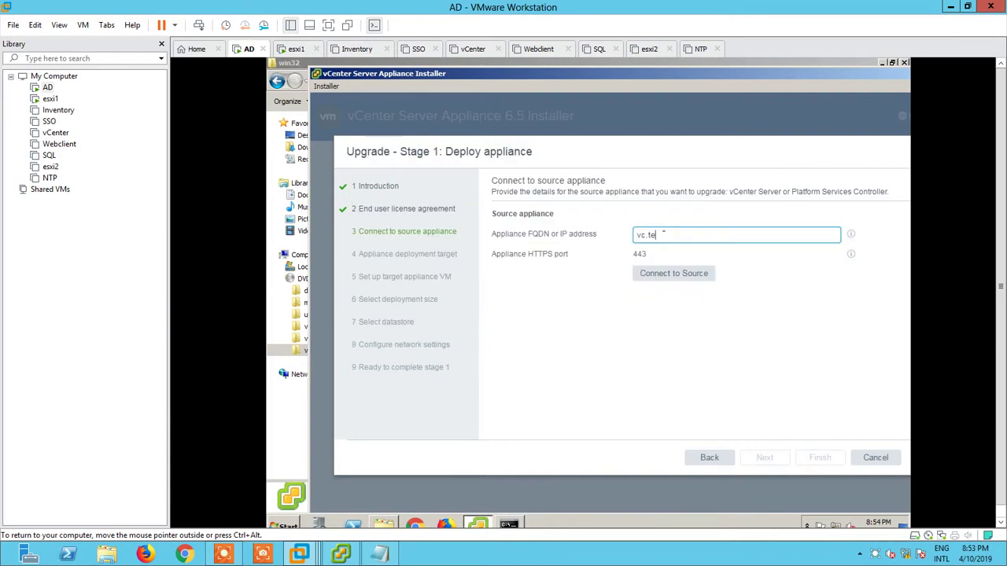
text(hservicedoc.com)
key(Tab)
key(Return)
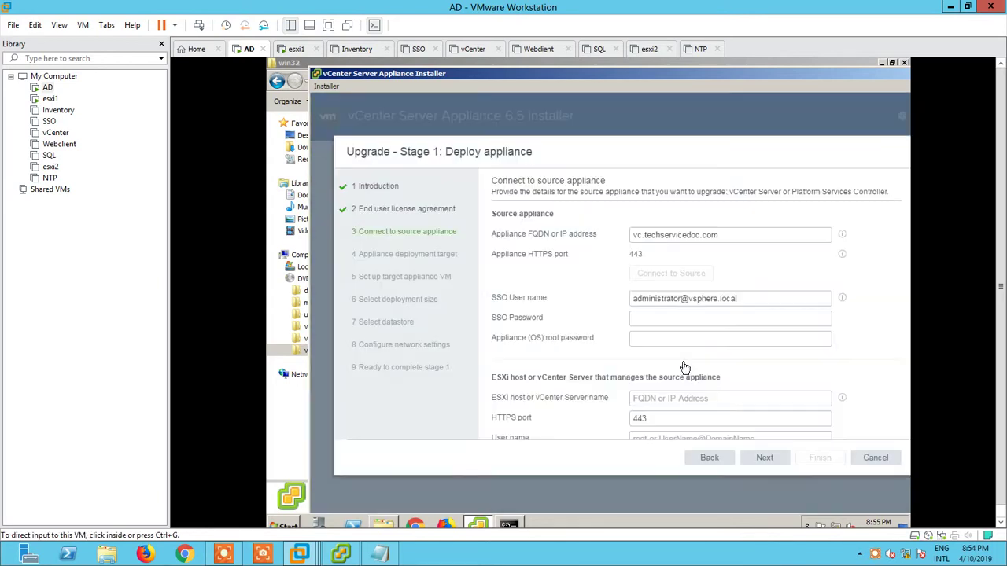
- Fill in the SSO password and ESXi host 192.168.152.129 details, then submit them
click(659, 318)
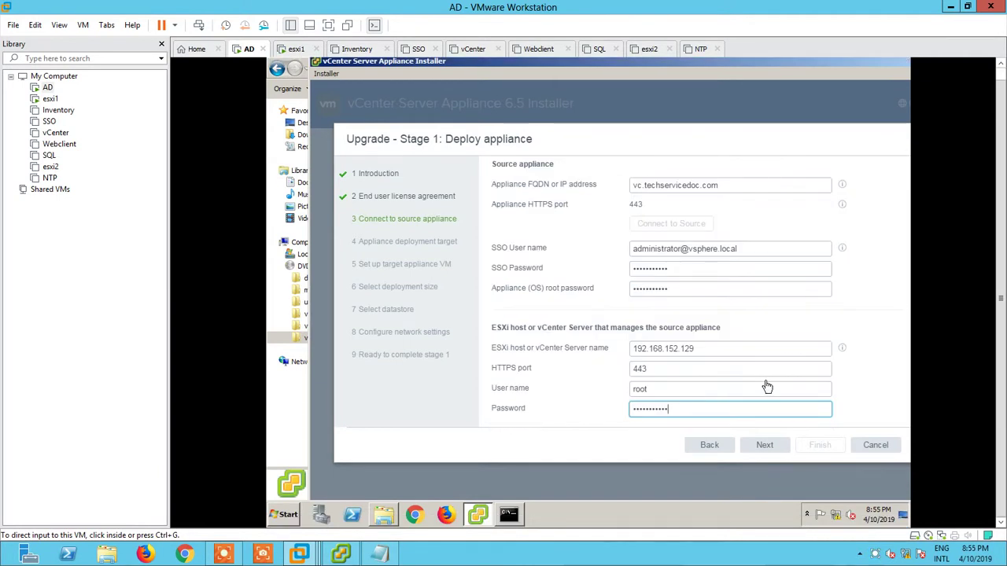
triple_click(692, 349)
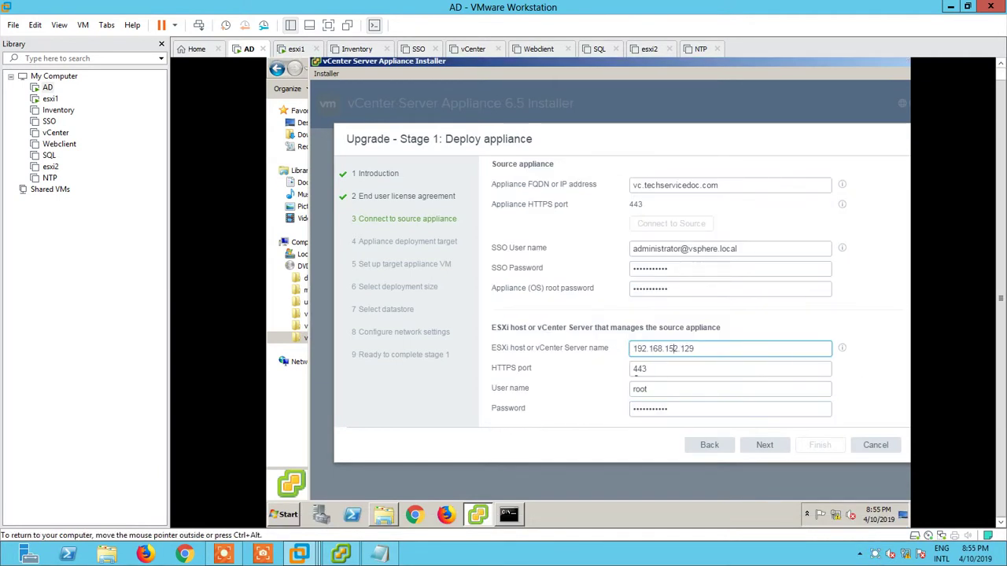
click(343, 556)
click(343, 555)
click(760, 445)
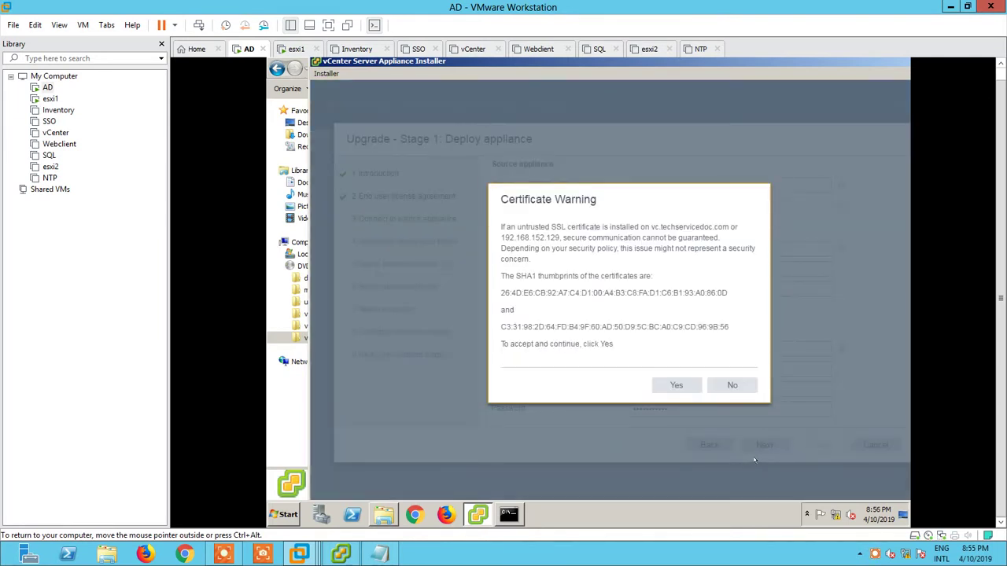
- Accept the certificate and set target host 192.168.152.129 with user root and its password
click(676, 384)
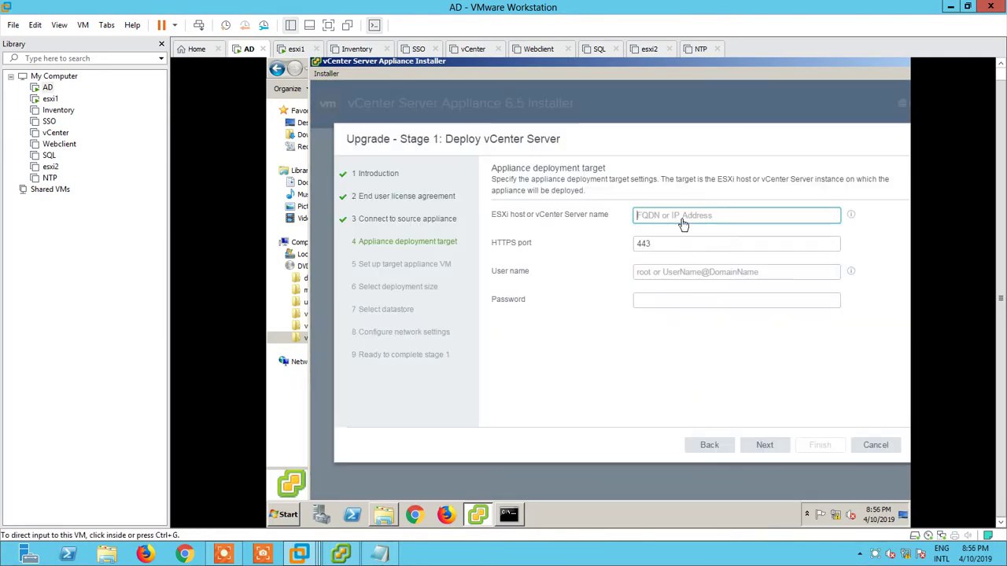
text(192.16)
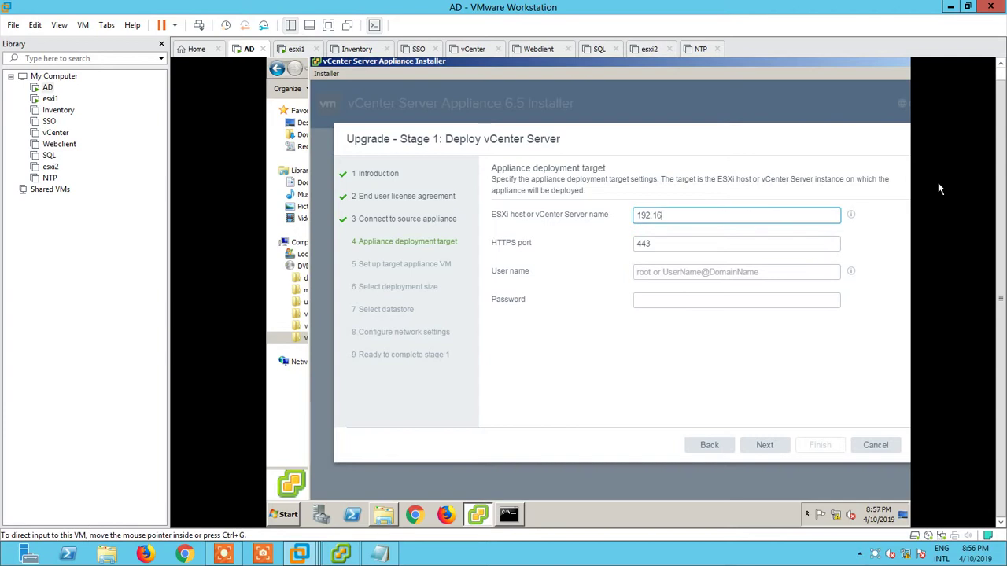
text(8.152.129)
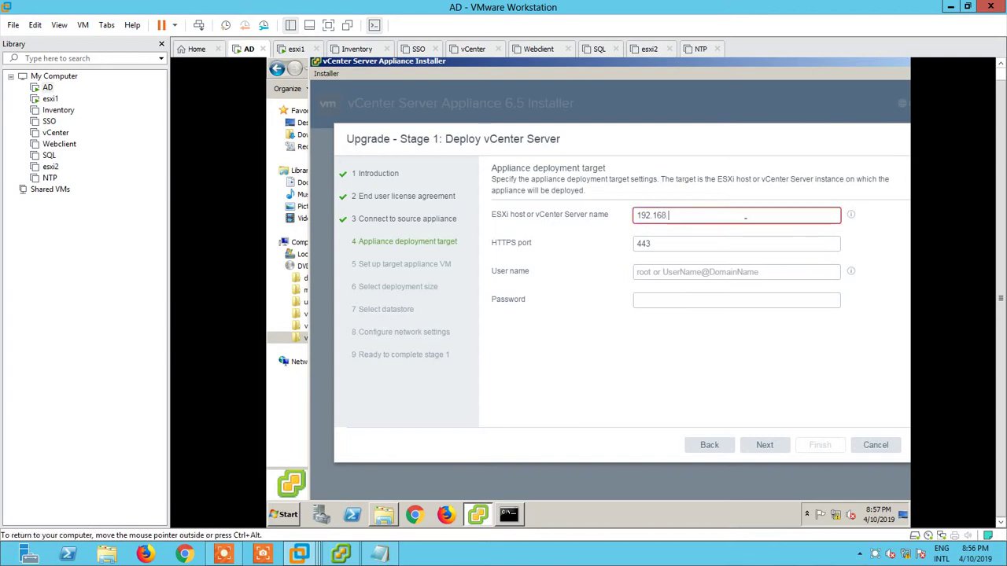
click(711, 271)
text(root)
key(Tab)
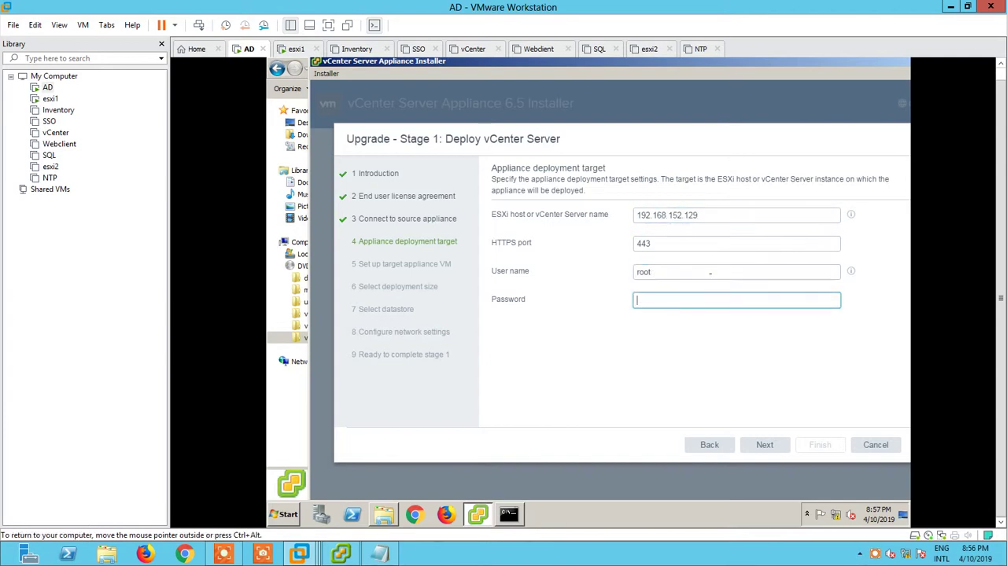
click(765, 444)
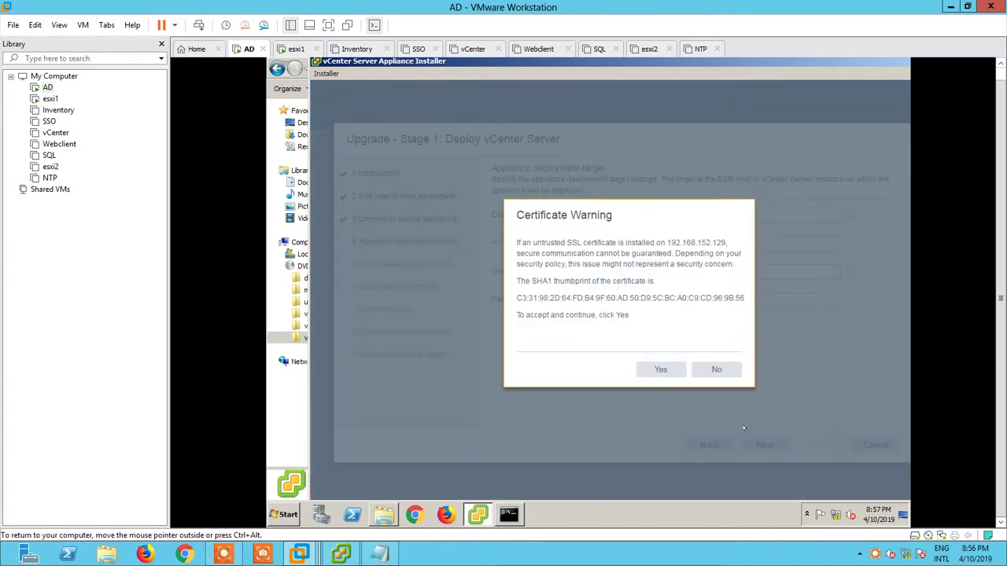
click(653, 368)
drag(729, 203, 573, 231)
- Name the target appliance VM VC65 and set and confirm its root password
text(VC65)
key(Tab)
text(VMw)
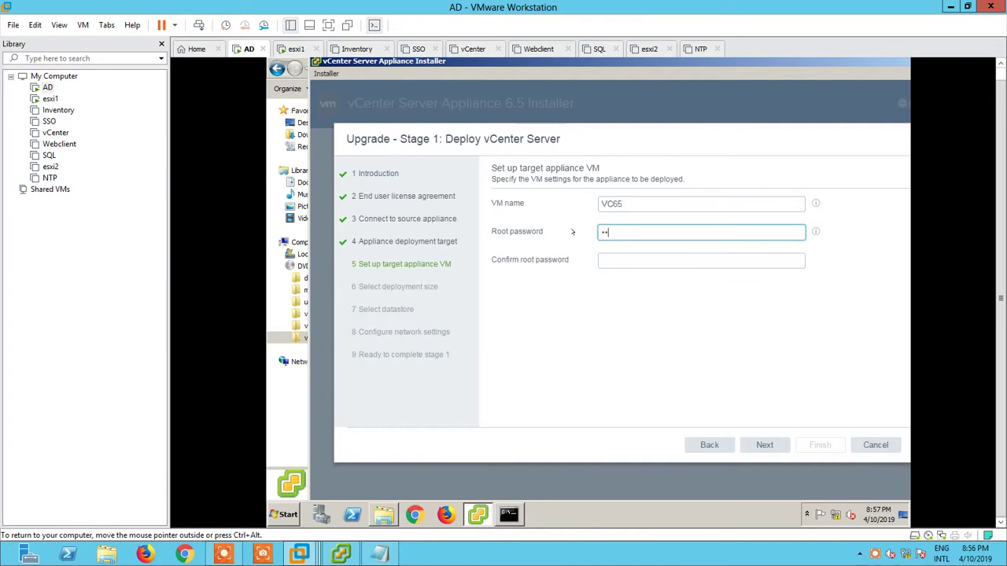
text(are1234!)
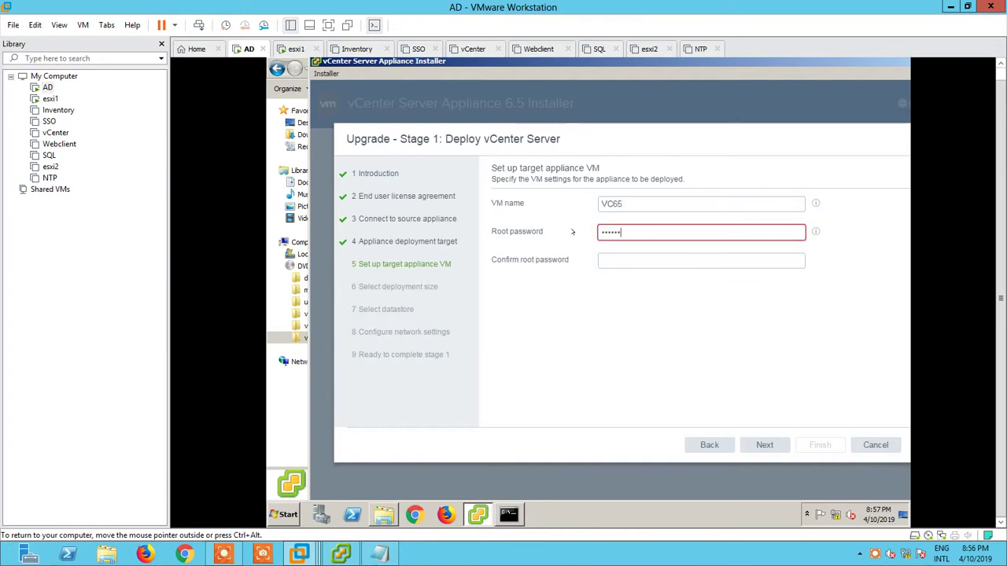
key(Tab)
text(VMware1234!)
click(764, 445)
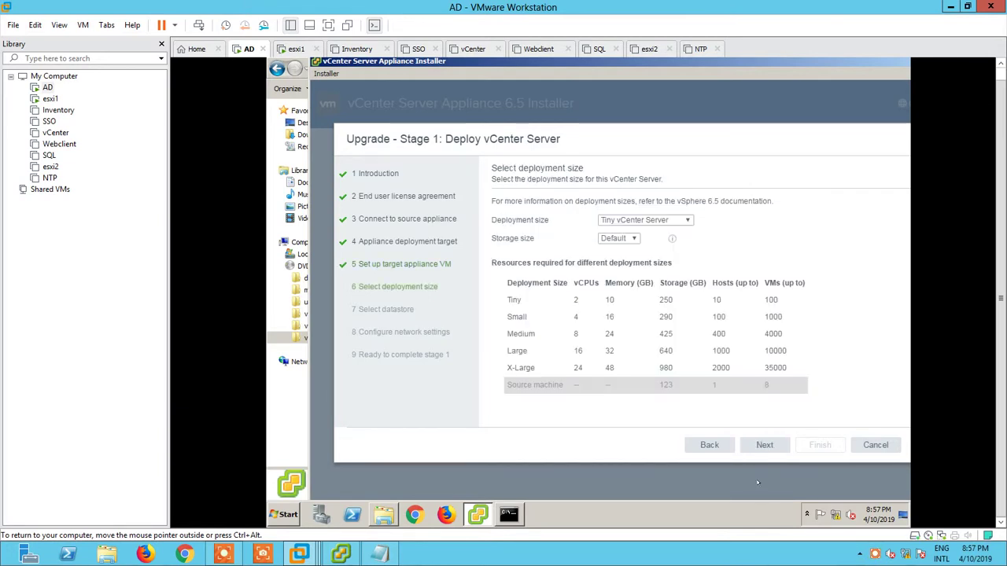
- Keep Tiny deployment size and place the appliance on upgradevc with thin disk mode
click(765, 445)
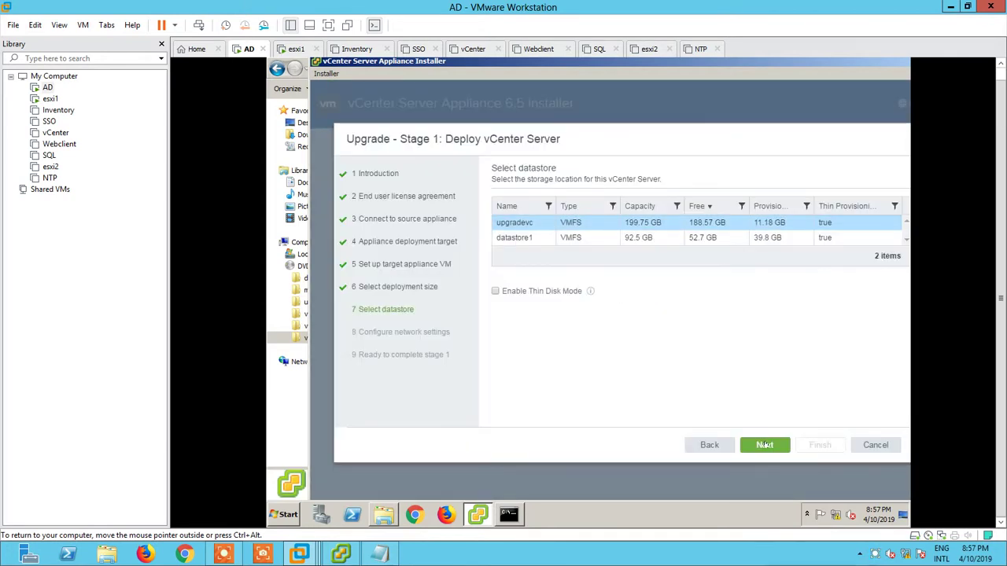
click(495, 291)
click(764, 445)
click(636, 329)
key(alt+Tab)
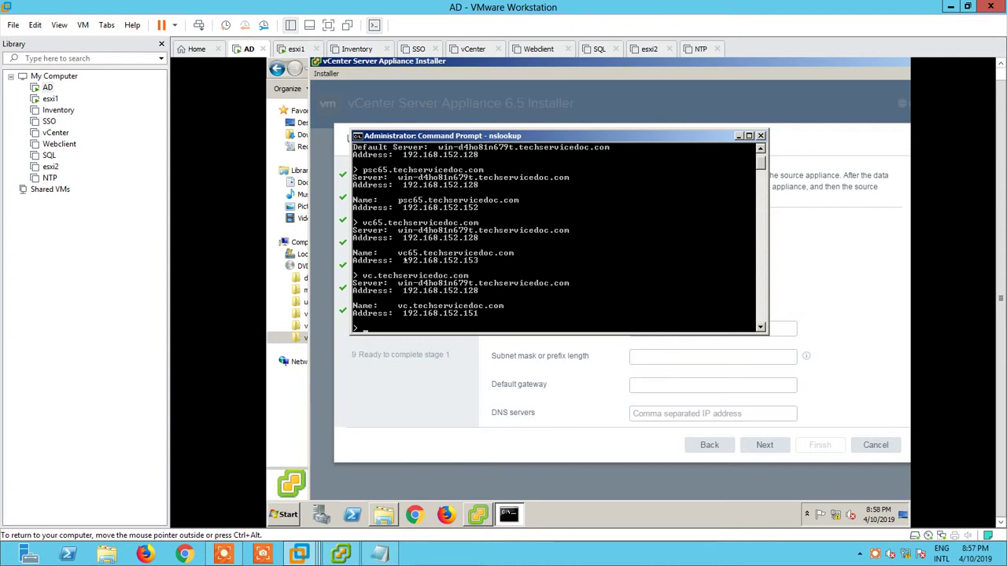
- Enter temporary IP 192.168.152.153 and subnet mask 255.255.255.0, checking the nslookup output
key(alt+Tab)
text(192.1)
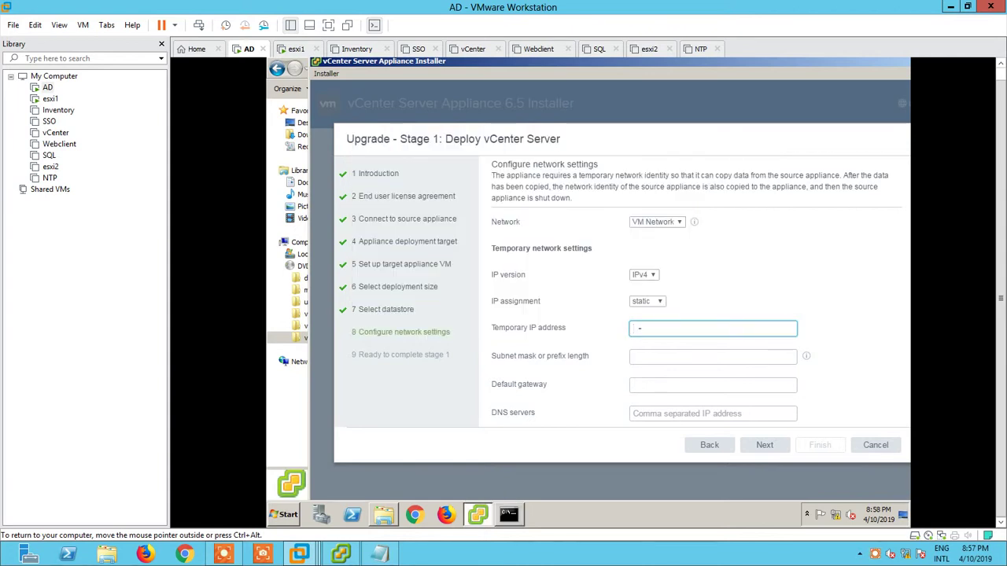
text(68.152.153)
click(509, 515)
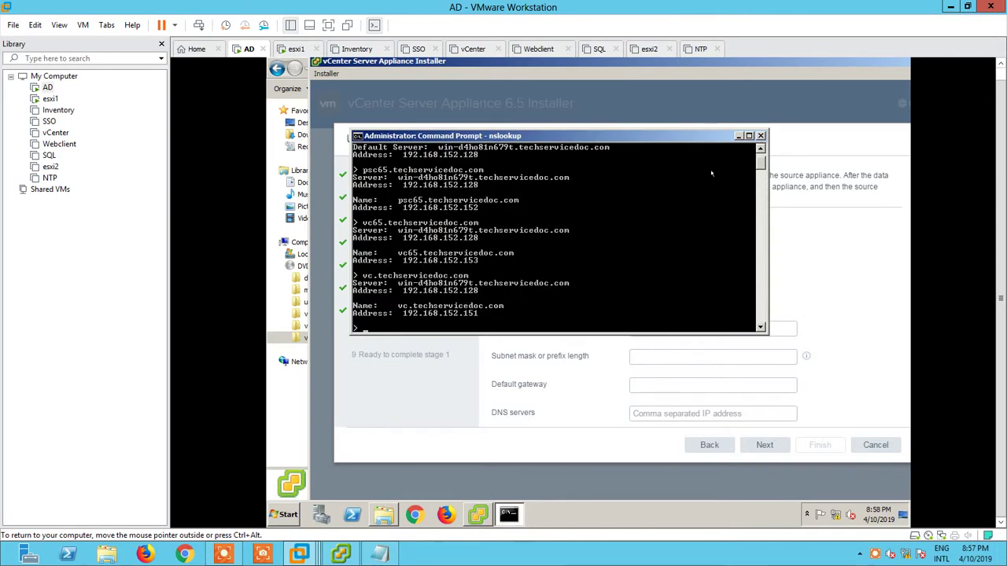
key(alt+Tab)
key(Tab)
text(255.255.255.0)
- Set gateway 192.168.152.2 and DNS server 192.168.152.128, then continue to the summary
click(649, 384)
text(192.168.152.2)
click(644, 414)
text(192.168.152.)
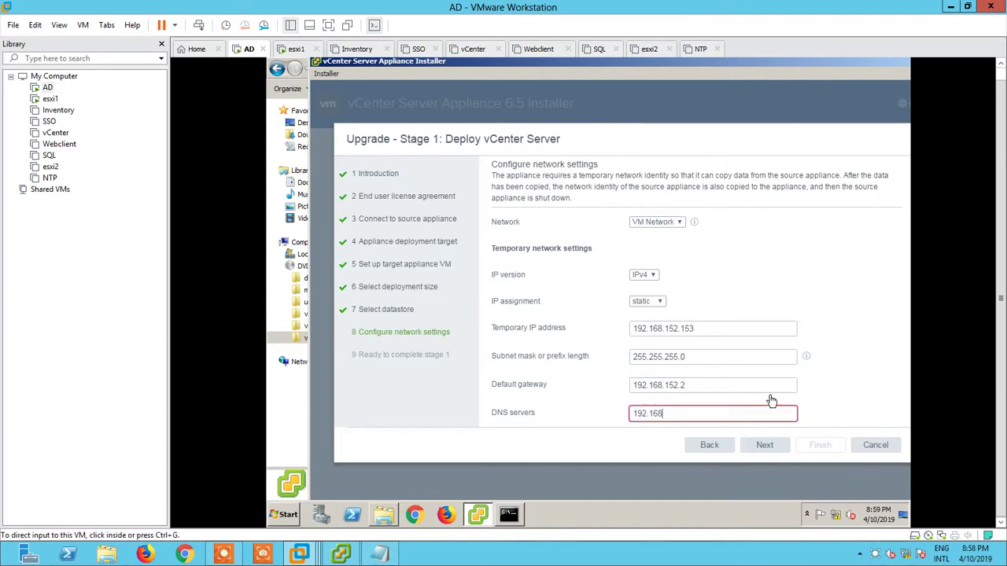
text(128)
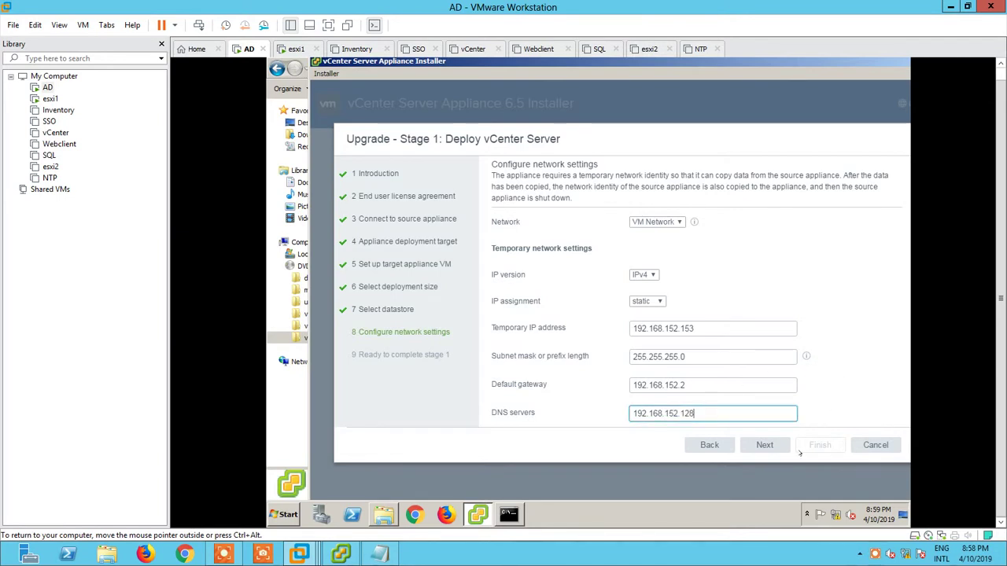
click(763, 444)
- Verify network values in ipconfig, start the stage 1 deployment, and bring up the NTP VM's actions
scroll(723, 320, down, 1)
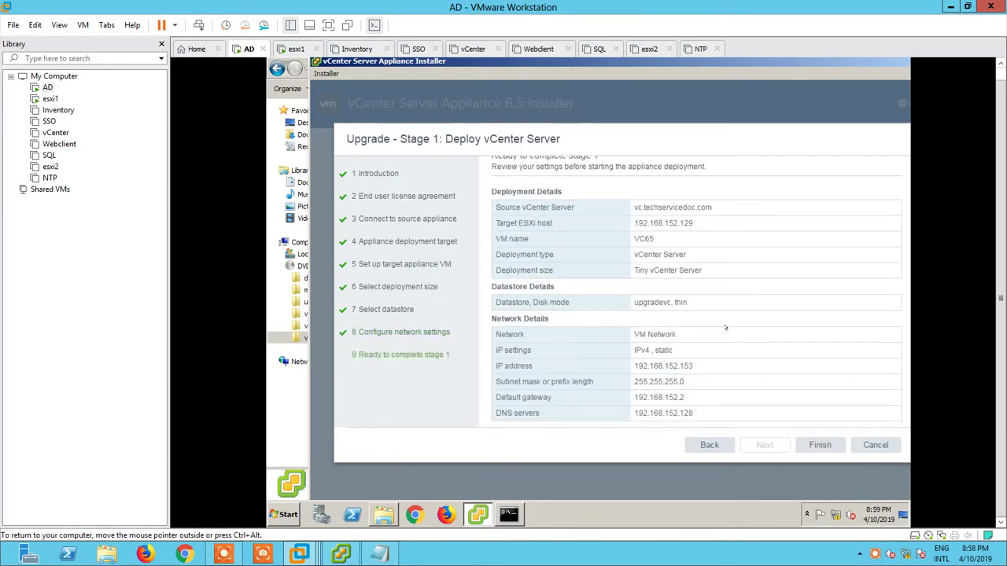
click(509, 514)
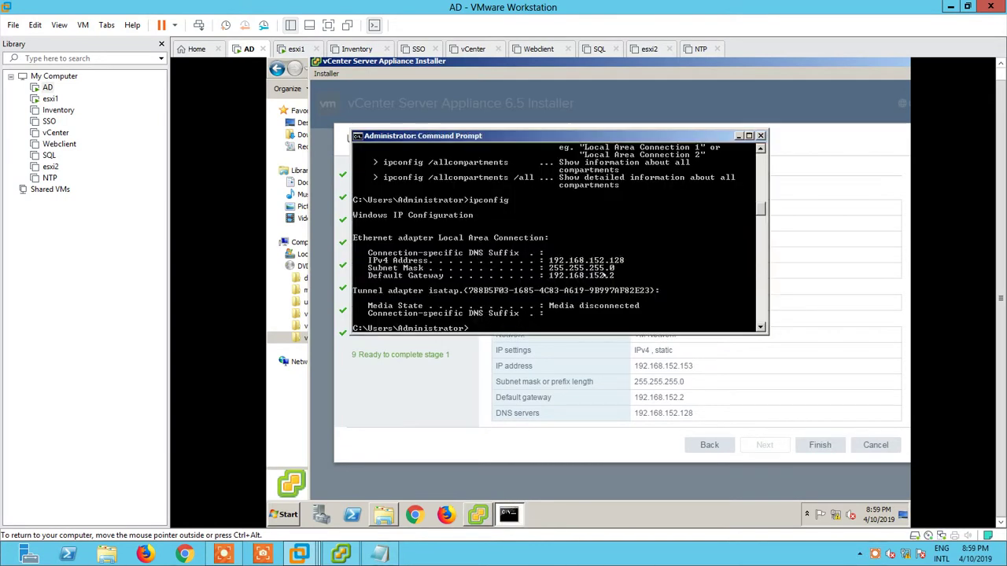
click(803, 441)
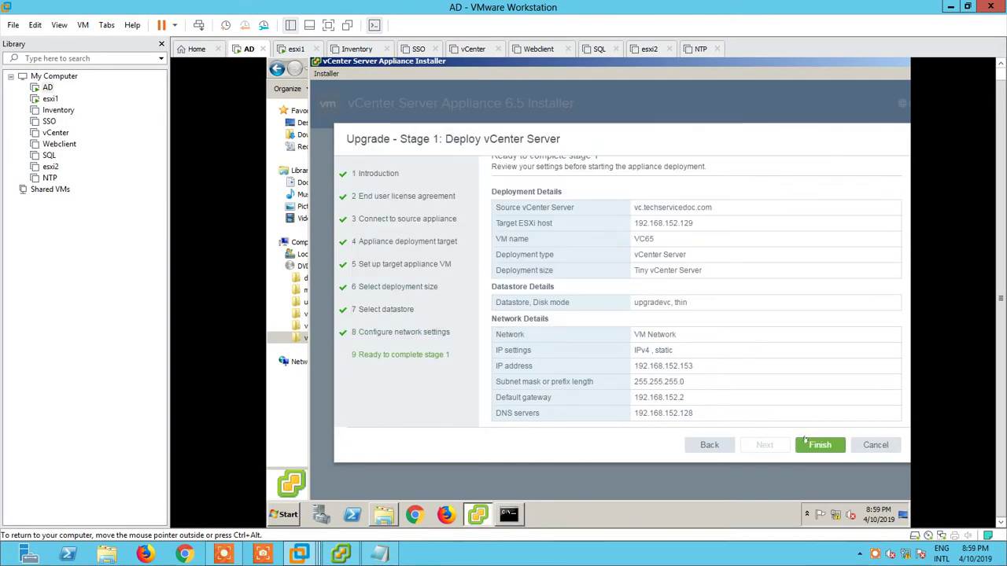
click(813, 445)
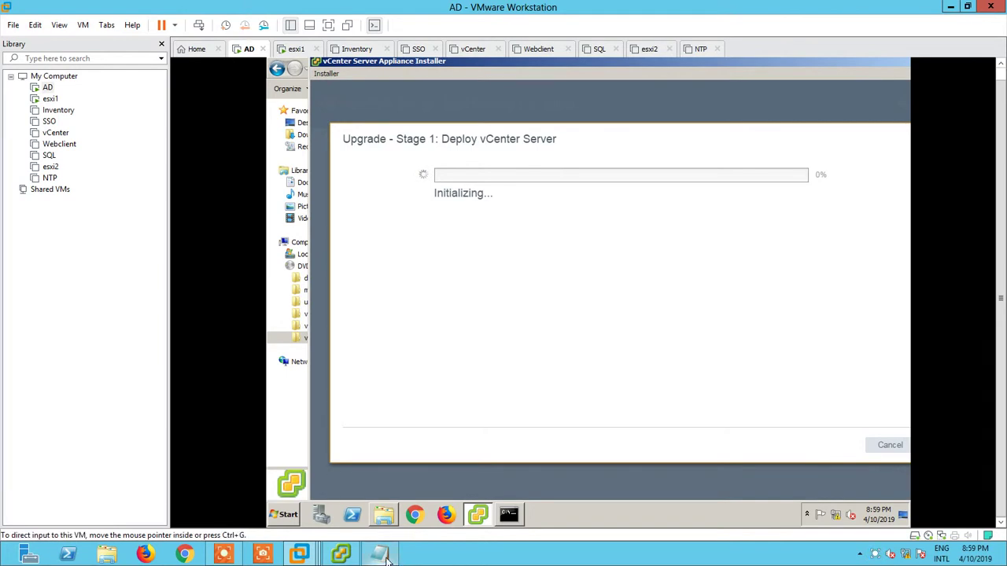
click(49, 178)
right_click(50, 177)
- Power on the NTP virtual machine and check deployment progress in vSphere Client
mouse_move(167, 263)
click(218, 260)
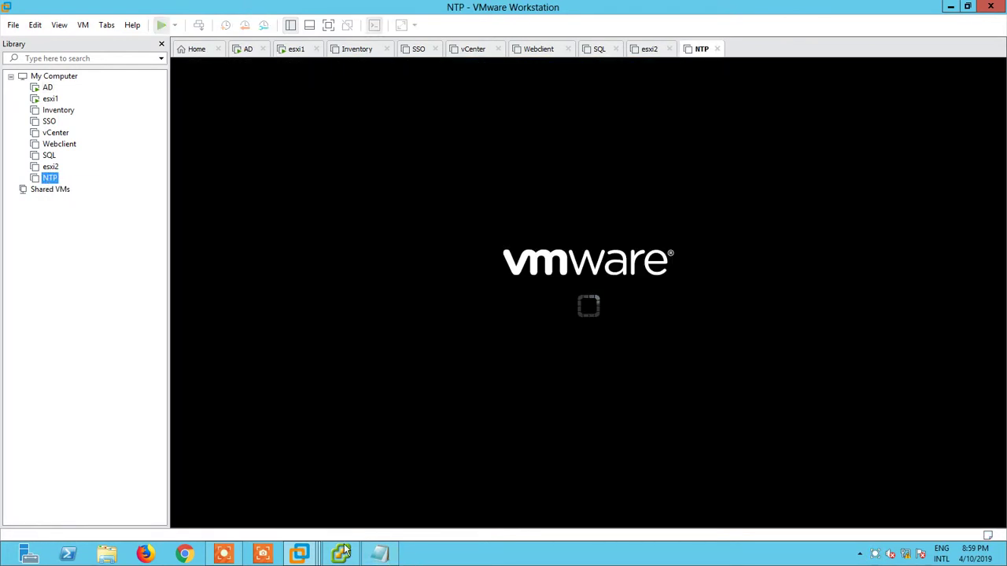
click(340, 554)
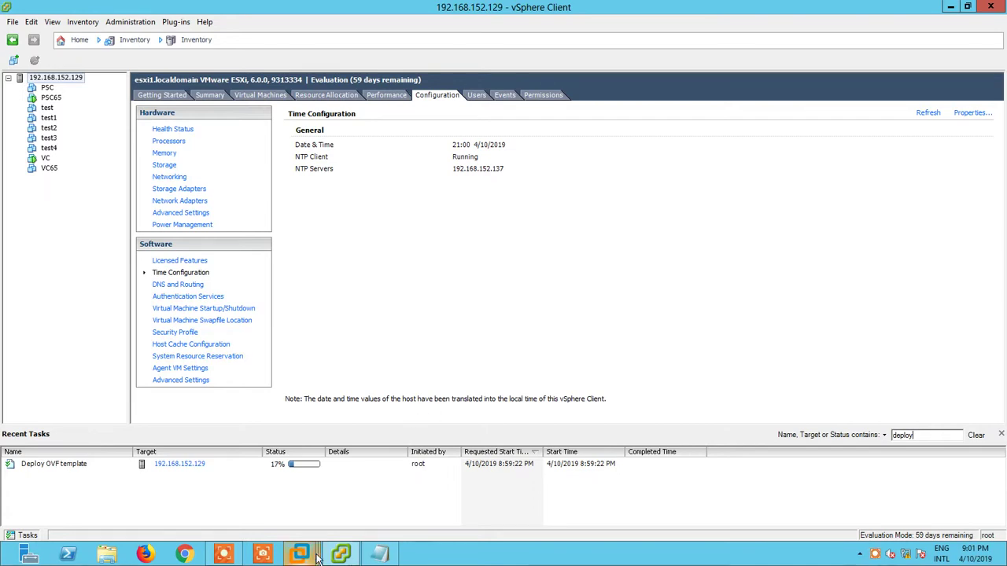
mouse_move(317, 555)
click(154, 495)
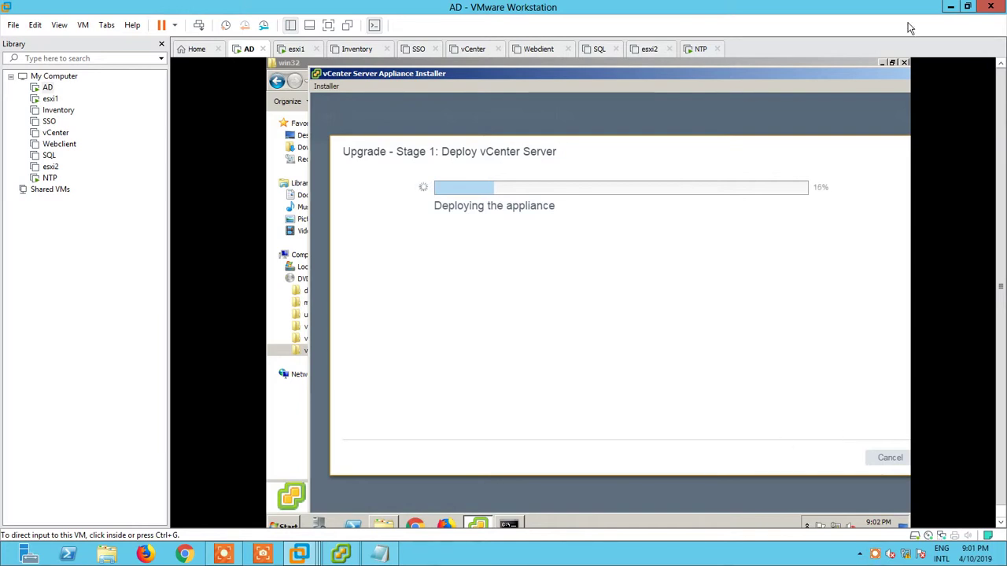
- Narrow the installer window to uncover the inventory and open the VC65 console
click(950, 6)
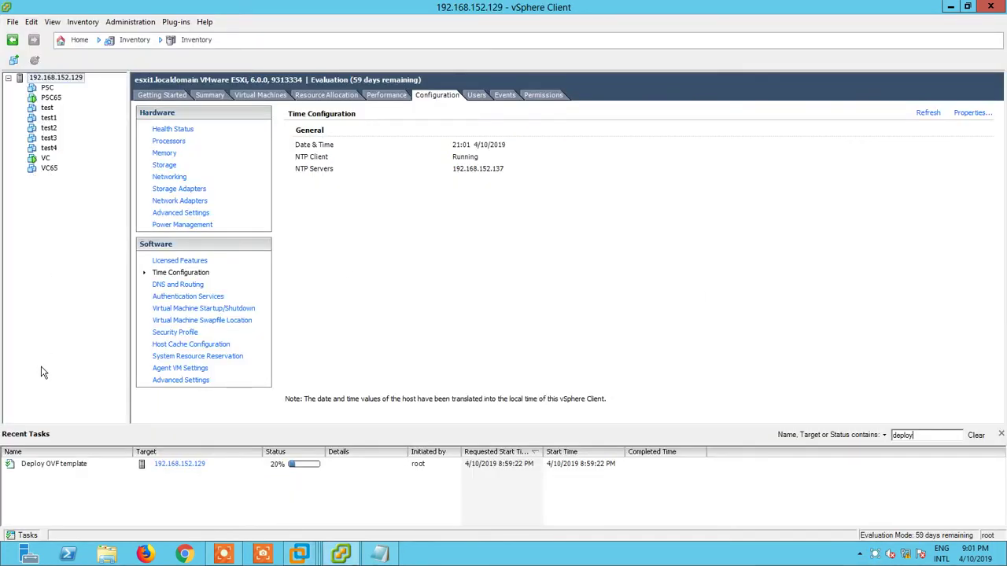
key(alt+Tab)
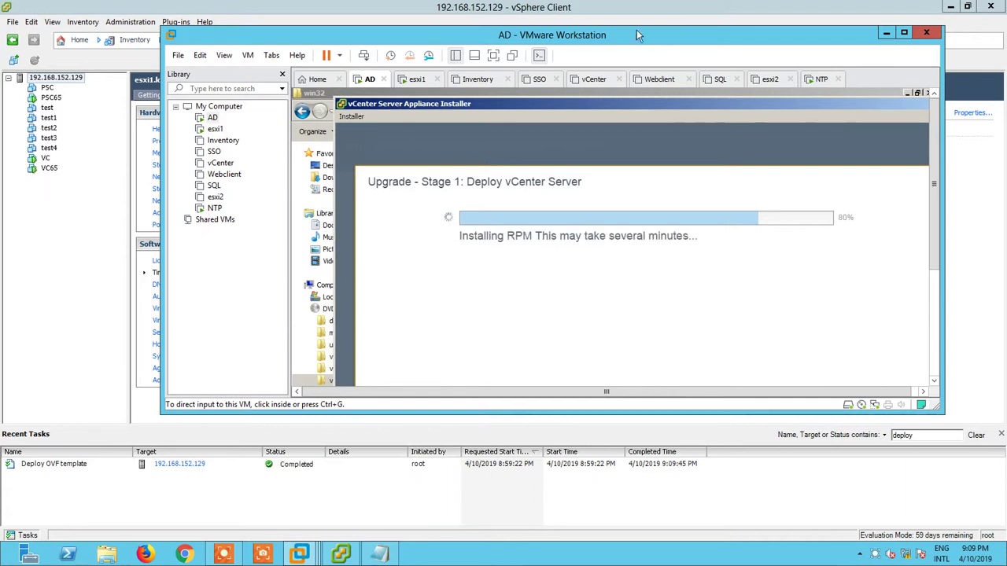
drag(160, 226, 307, 226)
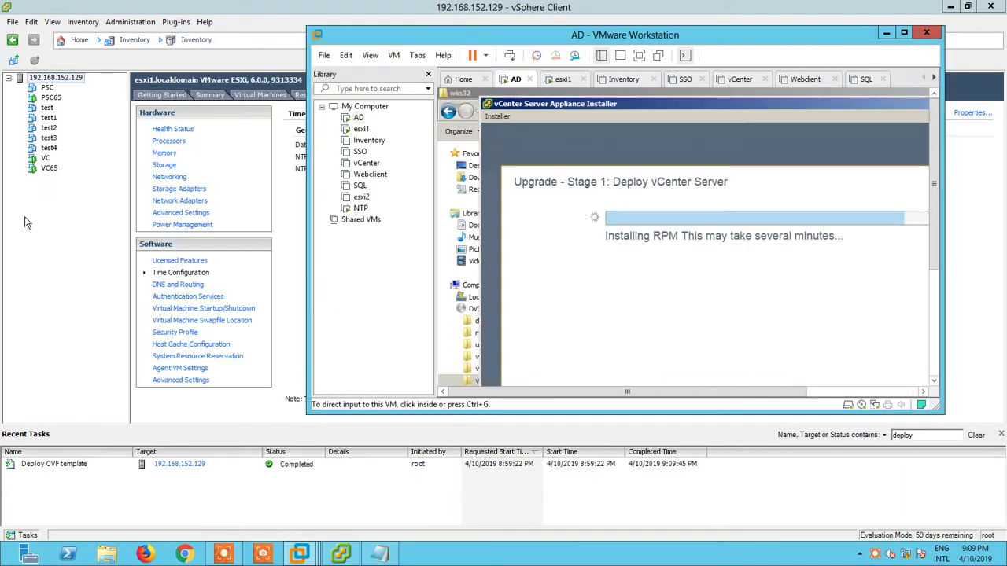
right_click(51, 169)
click(99, 214)
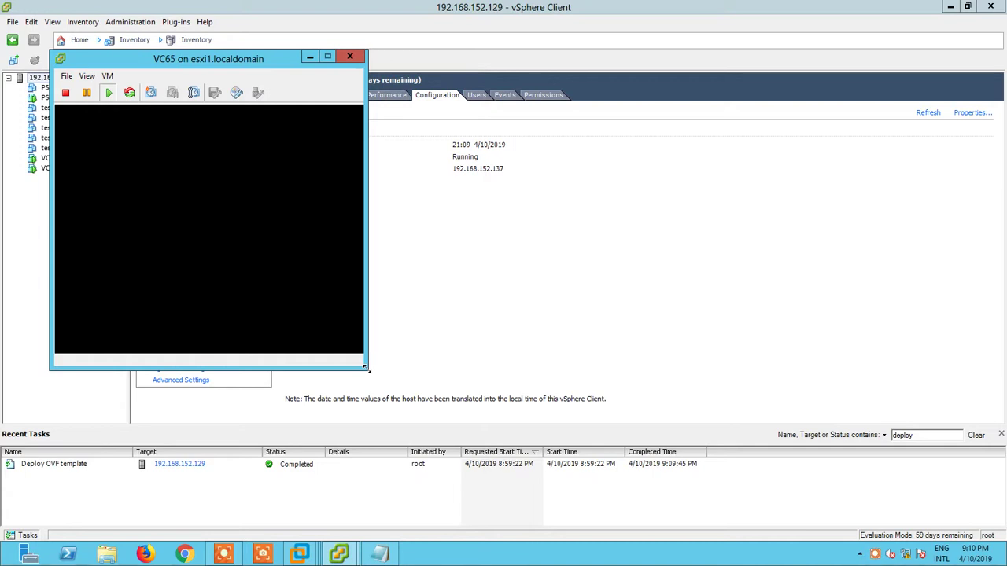
- Enlarge the VC65 console and arrange it beside the AD installer window while the appliance boots
drag(365, 368, 462, 424)
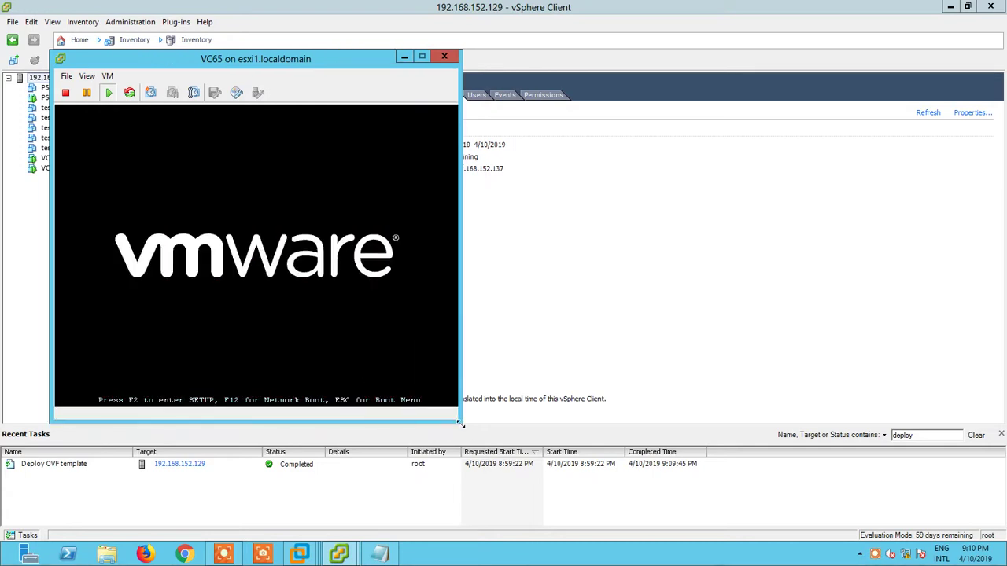
mouse_move(331, 555)
click(182, 495)
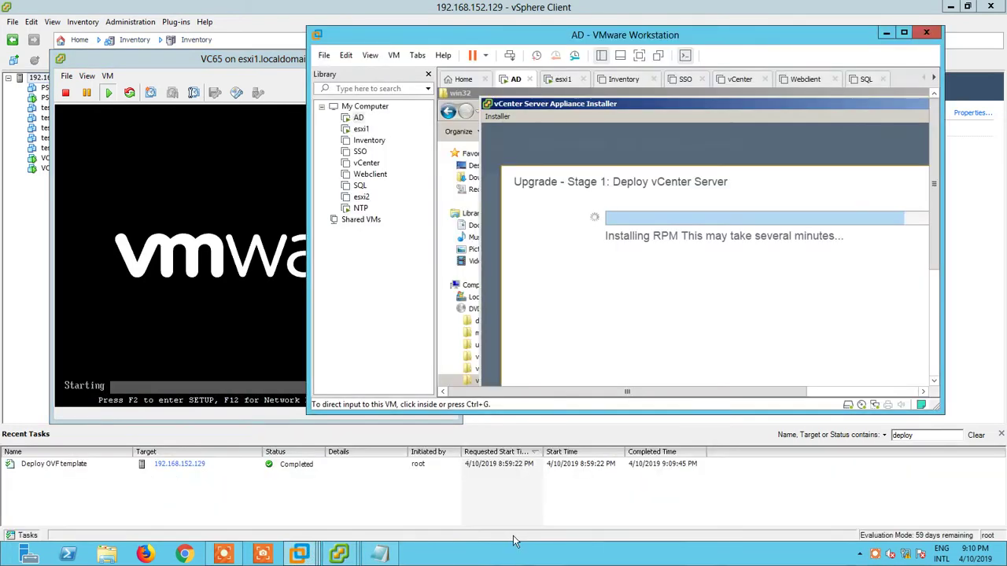
drag(947, 413, 988, 415)
drag(848, 393, 899, 397)
drag(305, 367, 378, 367)
drag(629, 393, 649, 394)
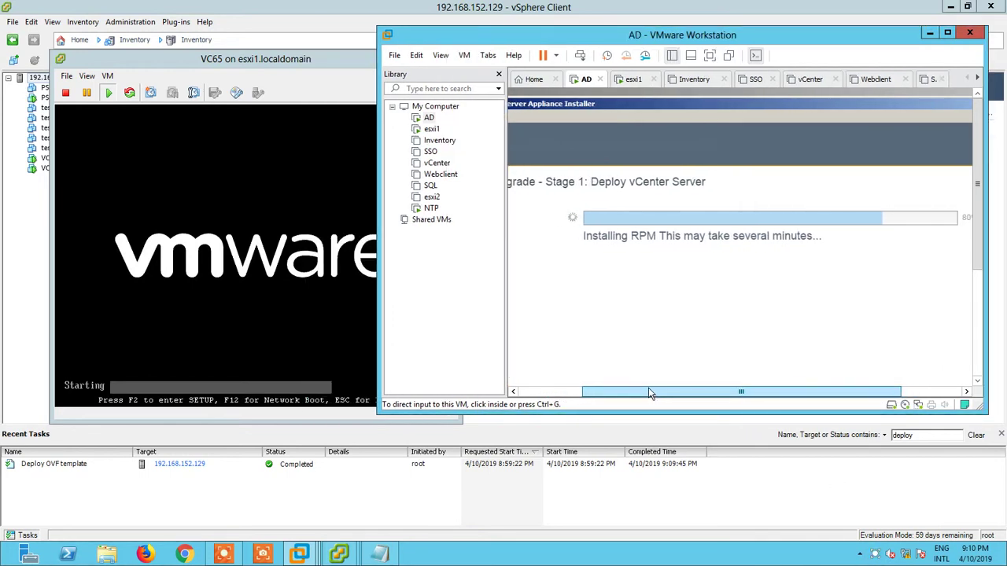
drag(562, 45, 603, 40)
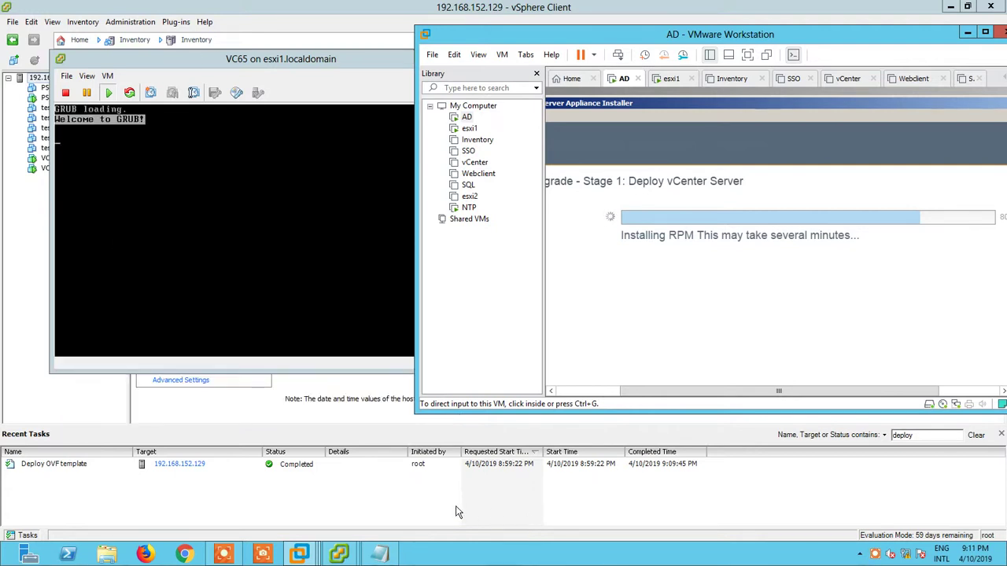
drag(510, 39, 582, 43)
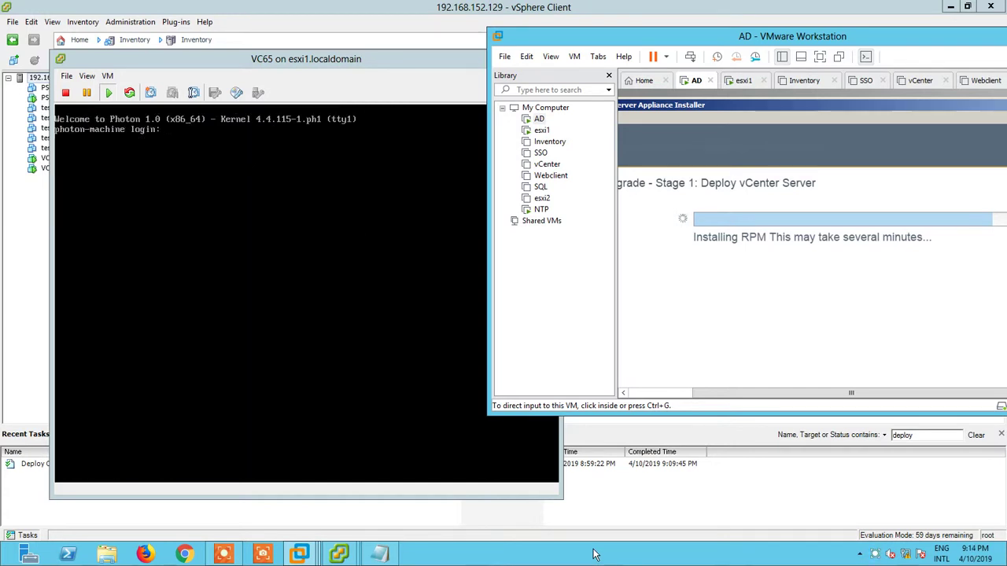
drag(718, 45, 606, 47)
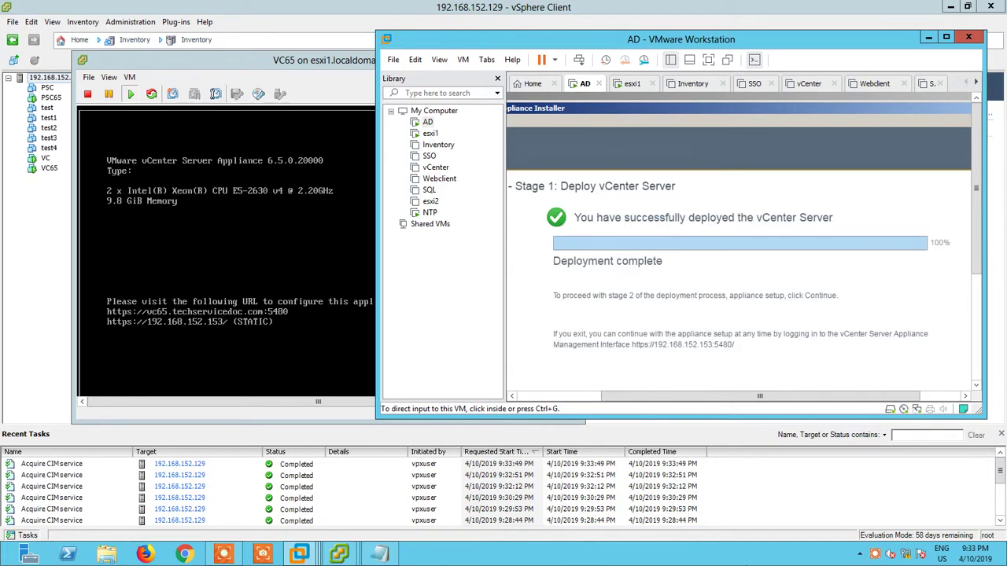
- Widen the installer window and continue from the completed deployment into Stage 2
scroll(986, 324, down, 3)
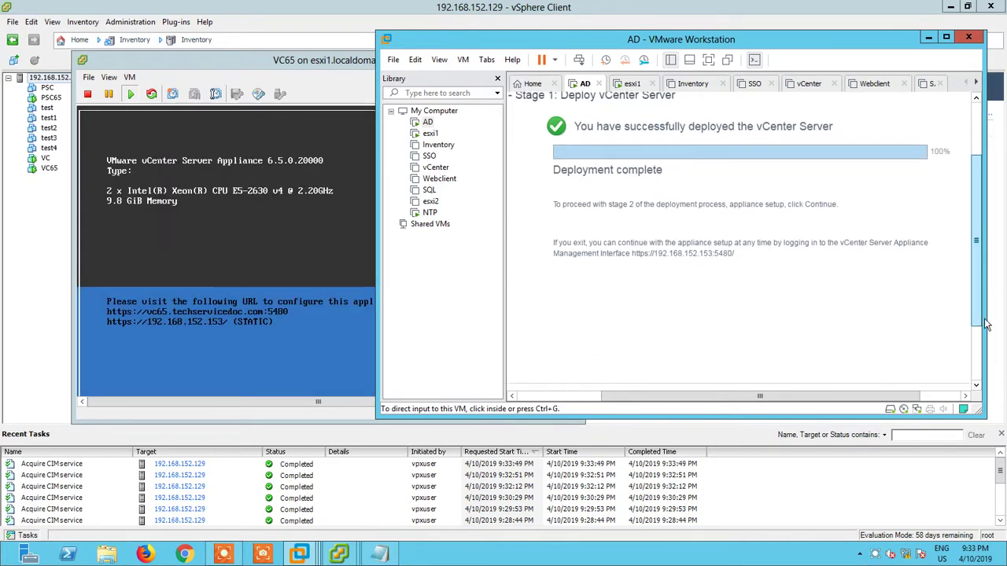
drag(376, 413, 294, 413)
drag(986, 415, 1005, 480)
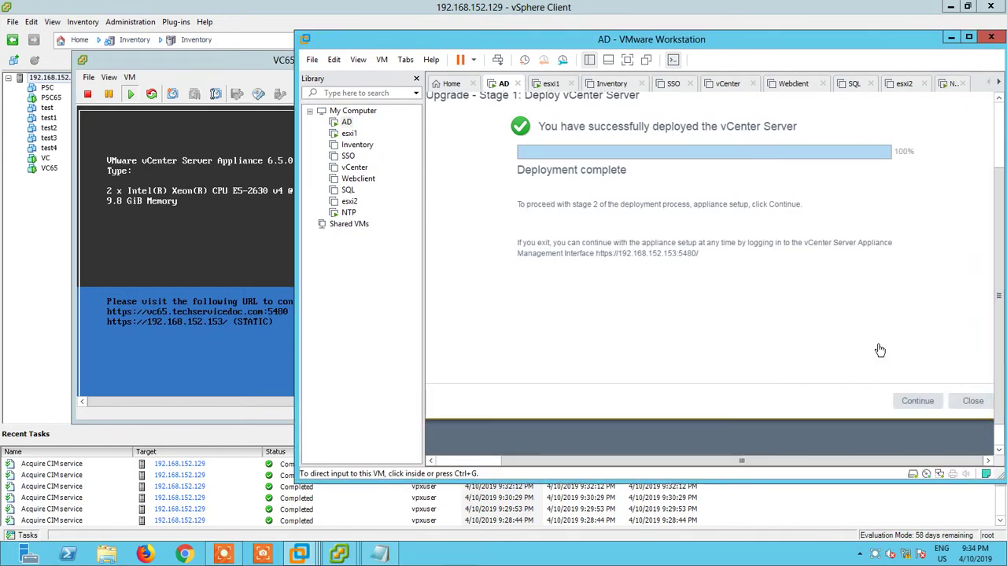
click(912, 401)
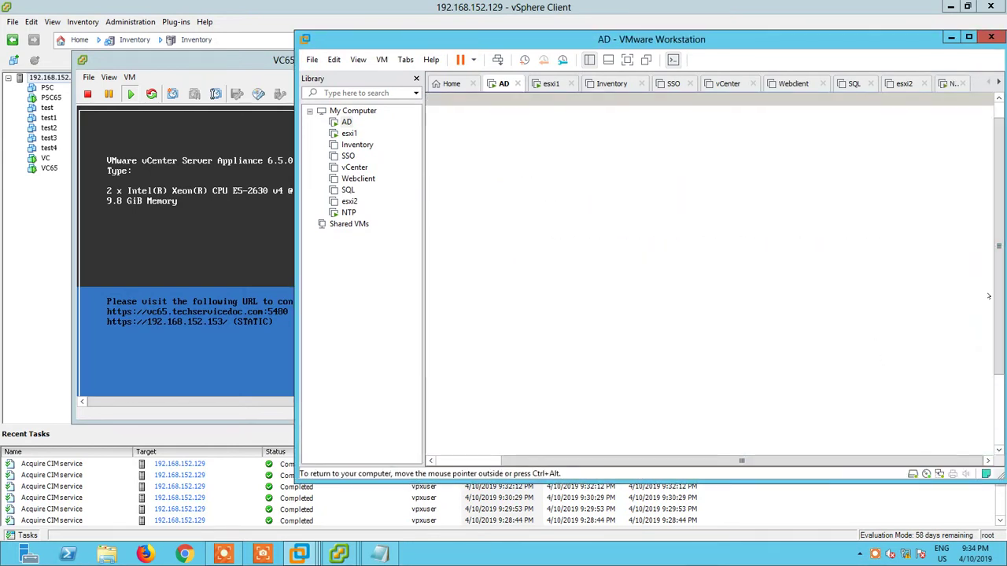
drag(887, 461, 854, 462)
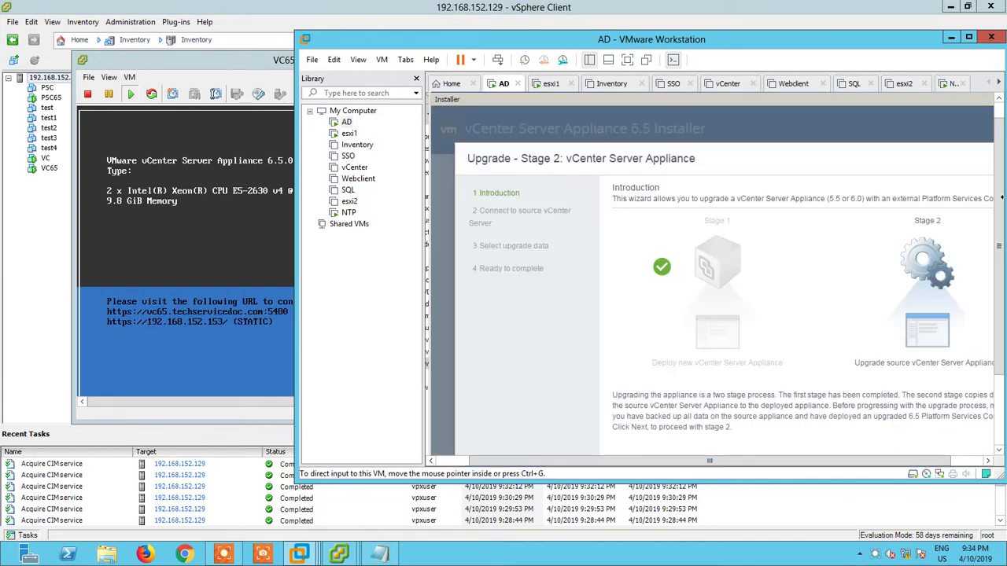
- Run the Stage 2 source check, then open and focus the source VC appliance's console
drag(1002, 228, 1003, 275)
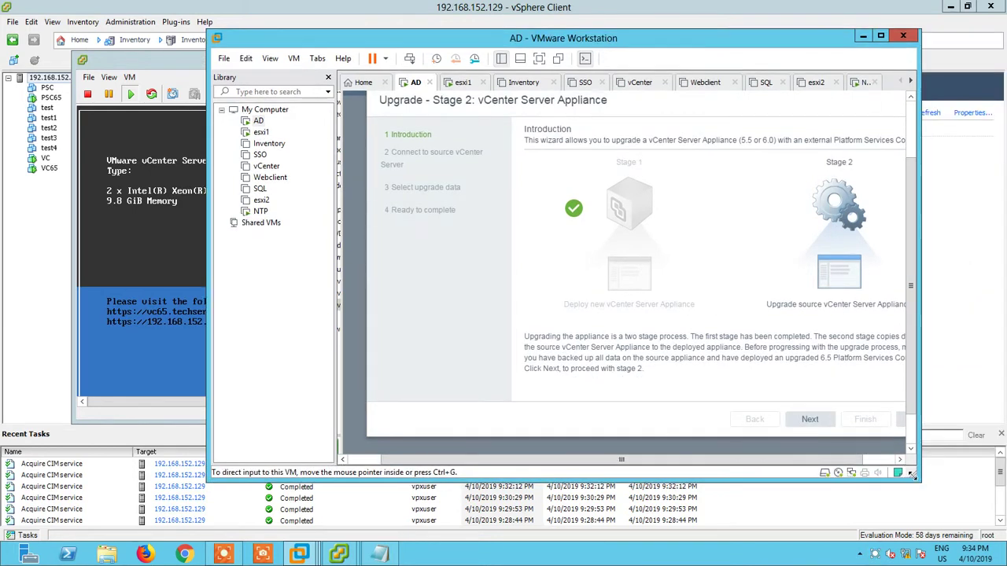
click(853, 419)
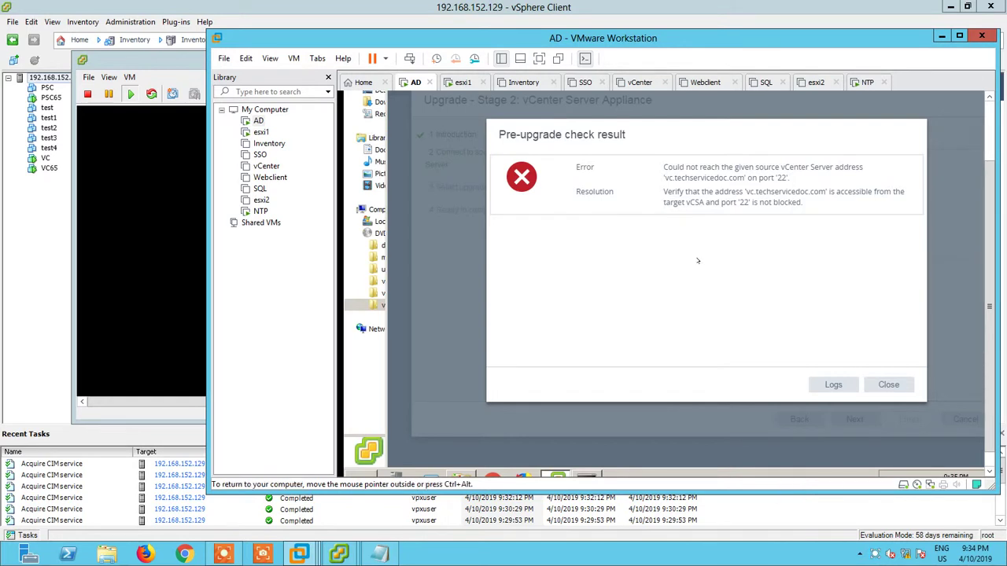
click(45, 161)
right_click(46, 160)
click(87, 205)
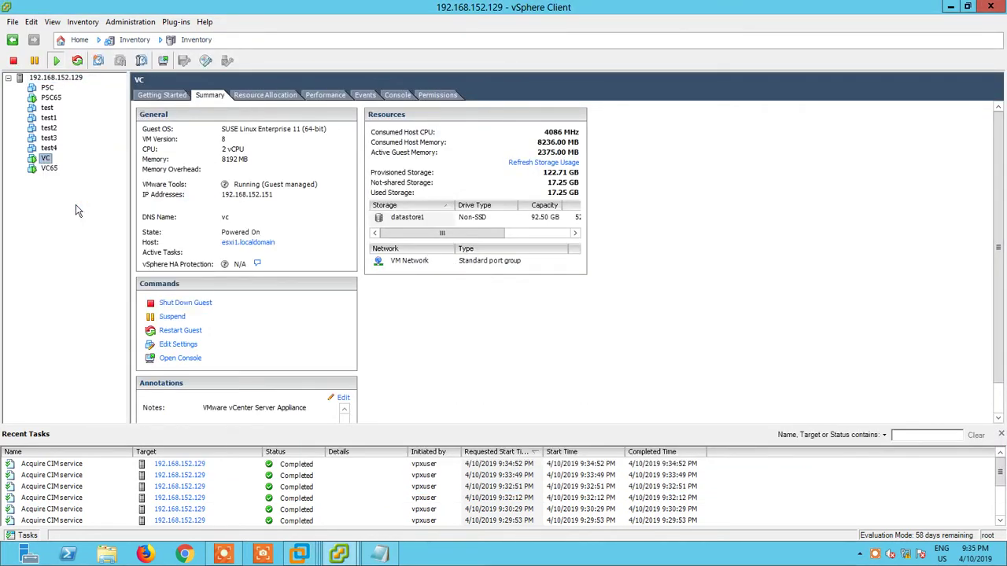
click(402, 430)
- Log in to the VC console as root and enable the bash shell with shell.set --enabled True
key(alt+F1)
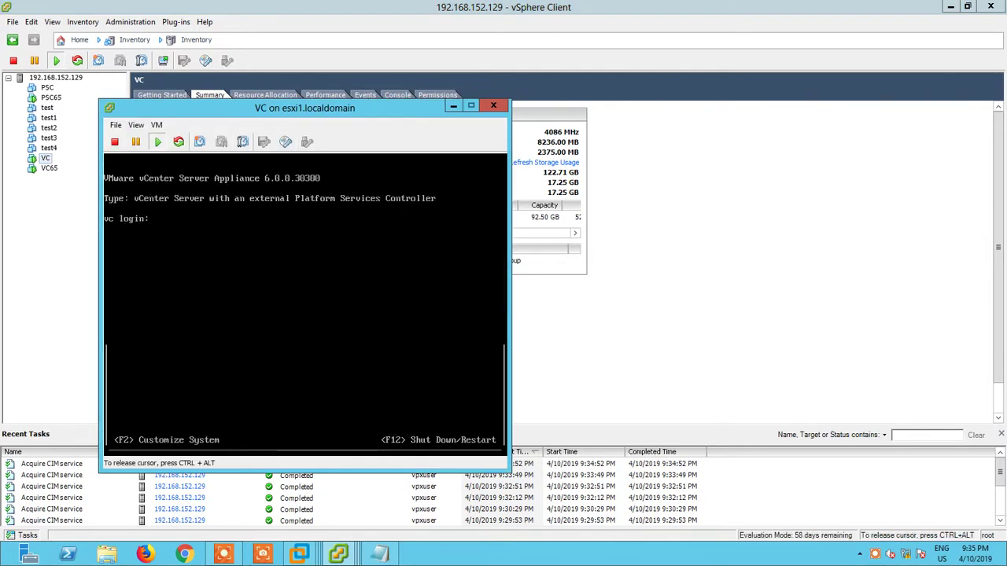
text(root)
key(Return)
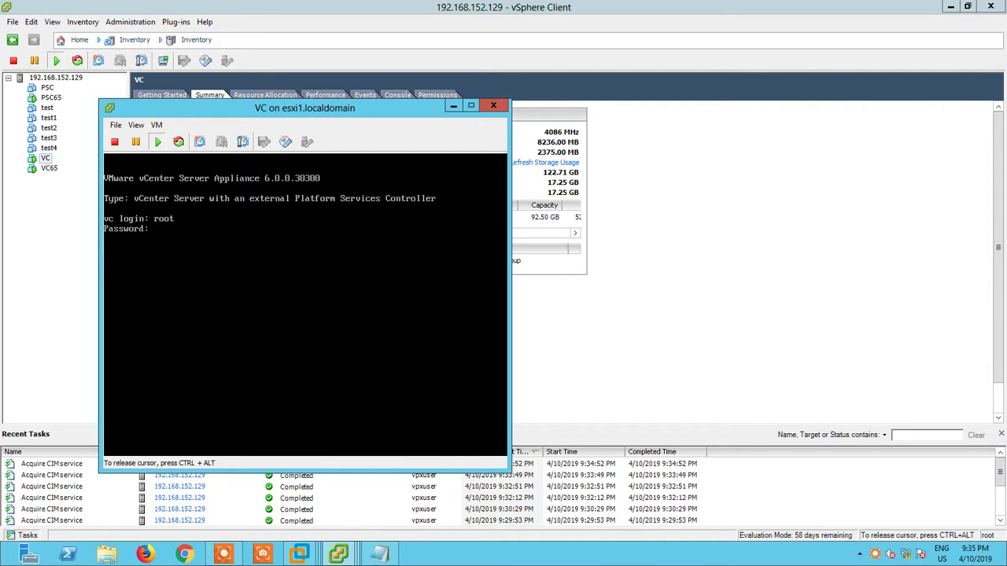
key(Return)
text(shell.set --enabled True)
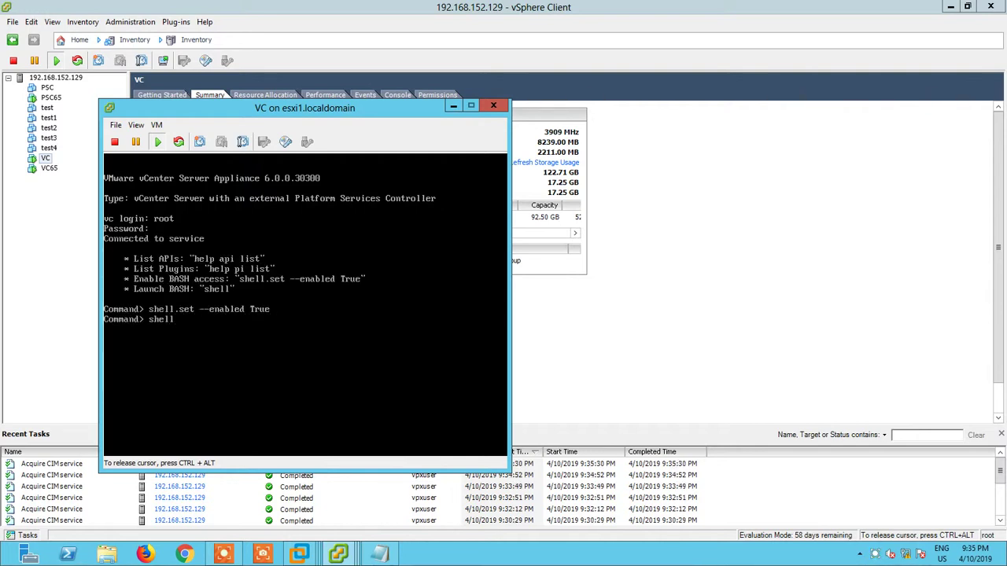
key(Return)
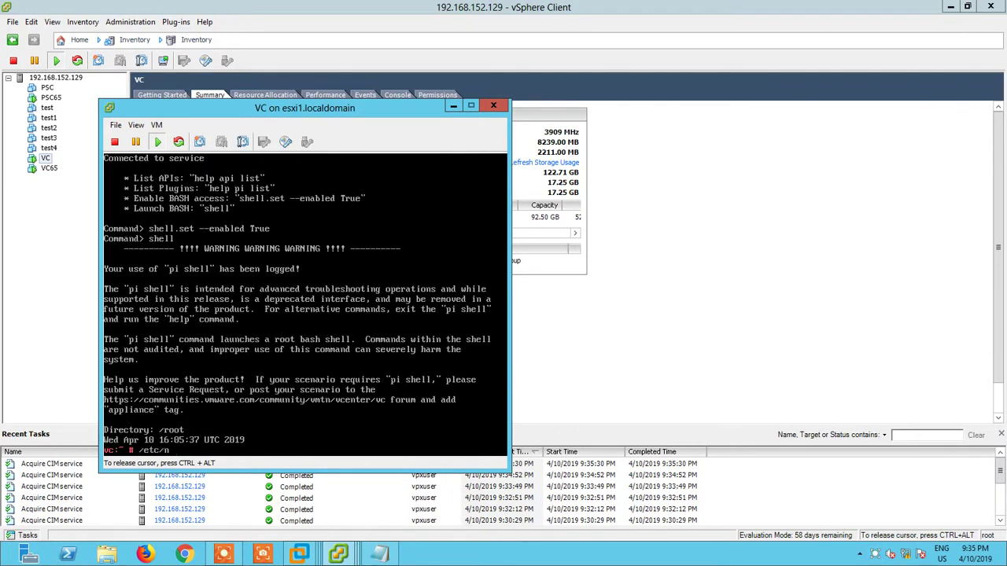
- Start sshd with /etc/init.d/sshd start, confirm its status, and minimize the console
text(/etc/init.d/sshd status)
key(Return)
key(Up)
text(t)
key(Return)
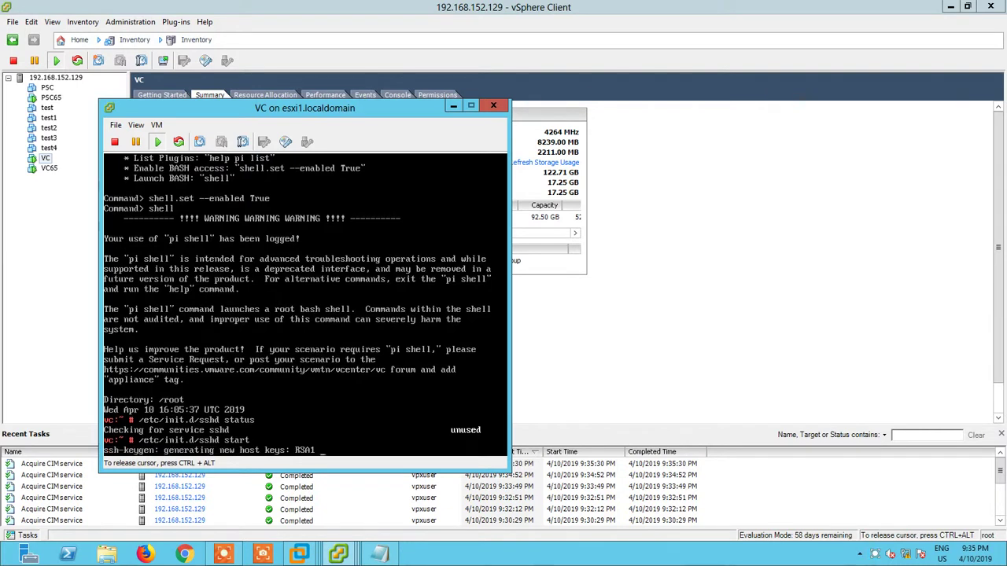
key(Return)
key(Return)
key(Return)
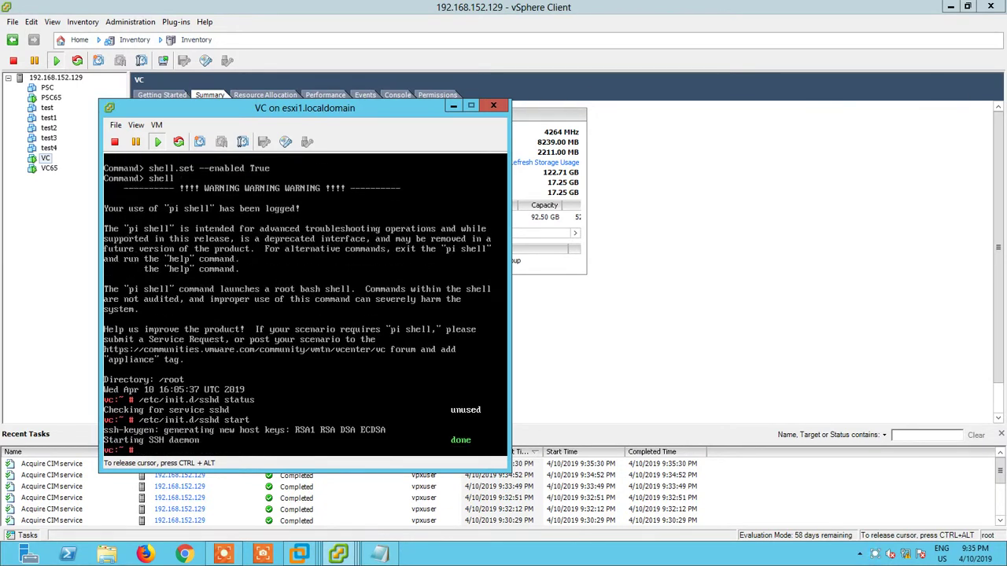
key(Up)
key(Return)
key(ctrl+alt)
click(299, 555)
- Dismiss the port 22 pre-upgrade error and rerun the pre-upgrade checks
mouse_move(299, 555)
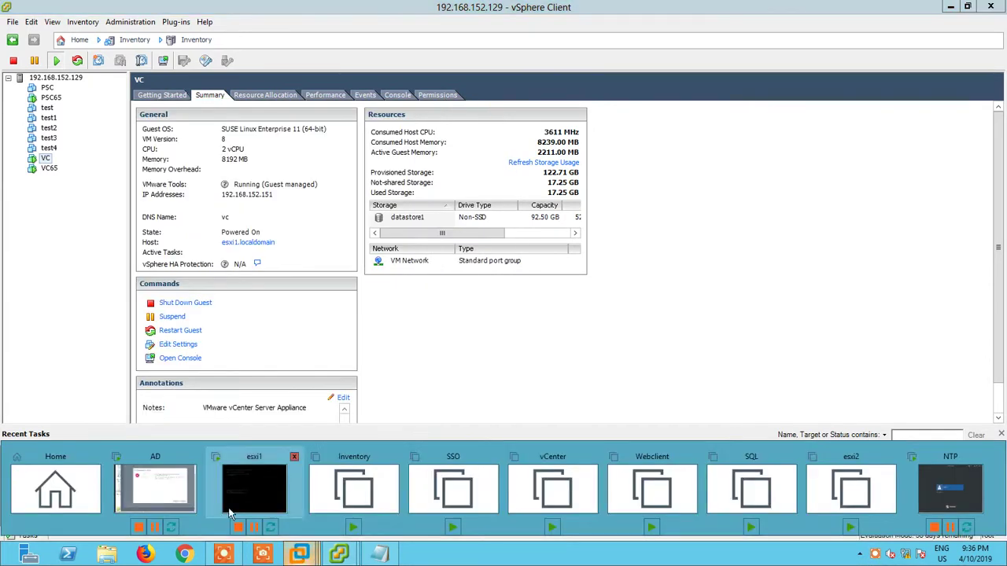
click(157, 487)
click(888, 384)
click(854, 419)
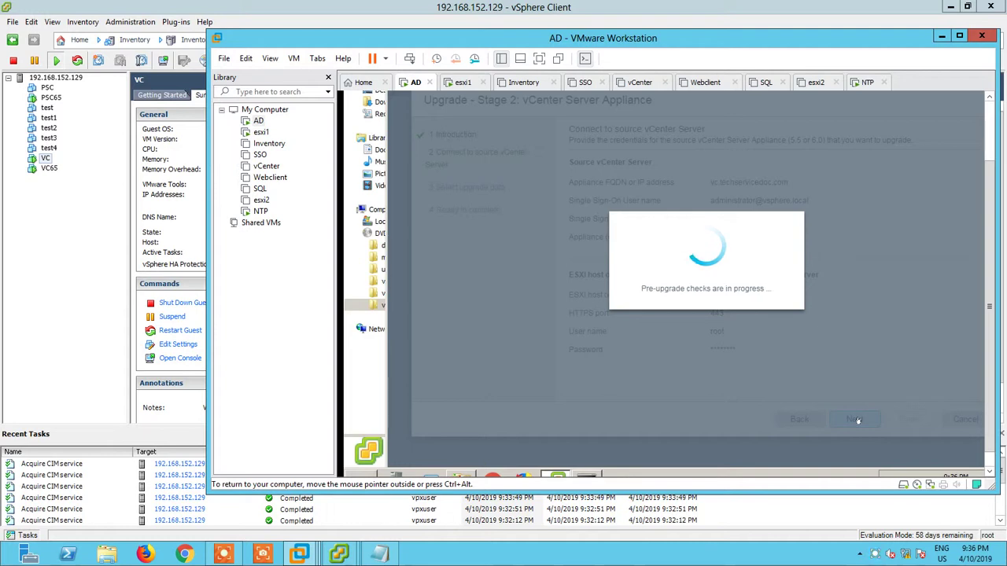
- Resize and reposition the Workstation window while the checks finish and Select upgrade data loads
drag(626, 492, 622, 415)
drag(692, 417, 692, 453)
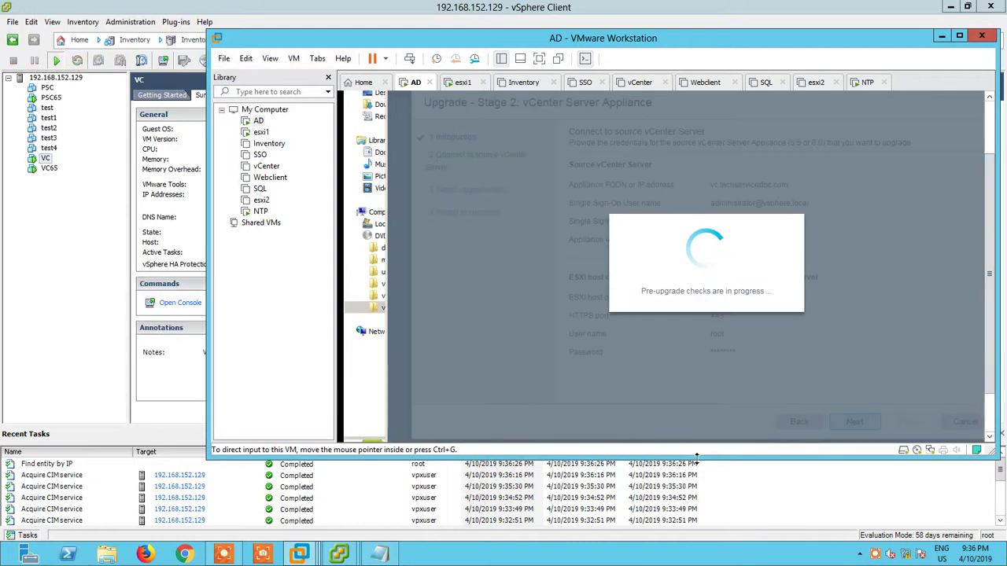
drag(620, 46, 561, 45)
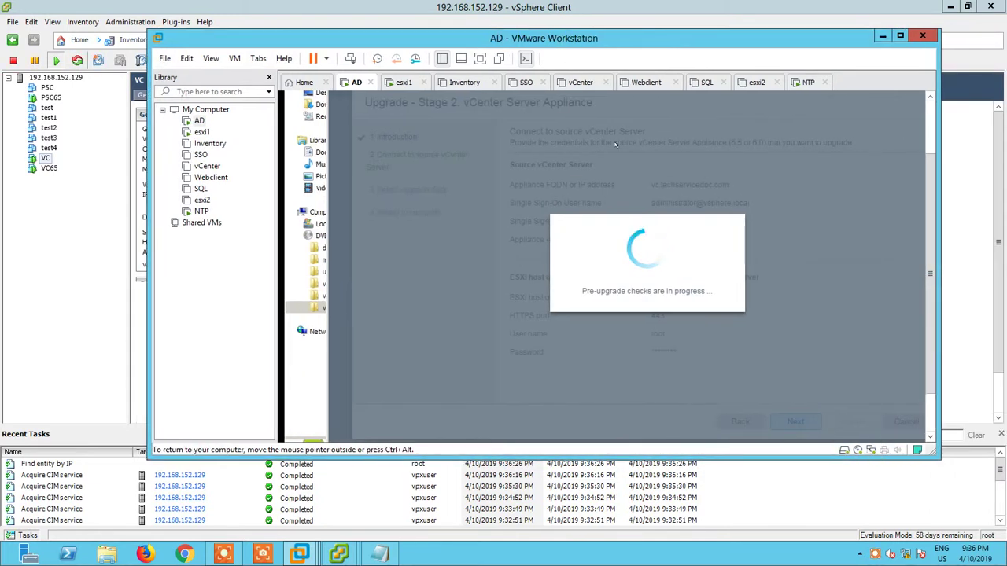
drag(939, 418, 984, 418)
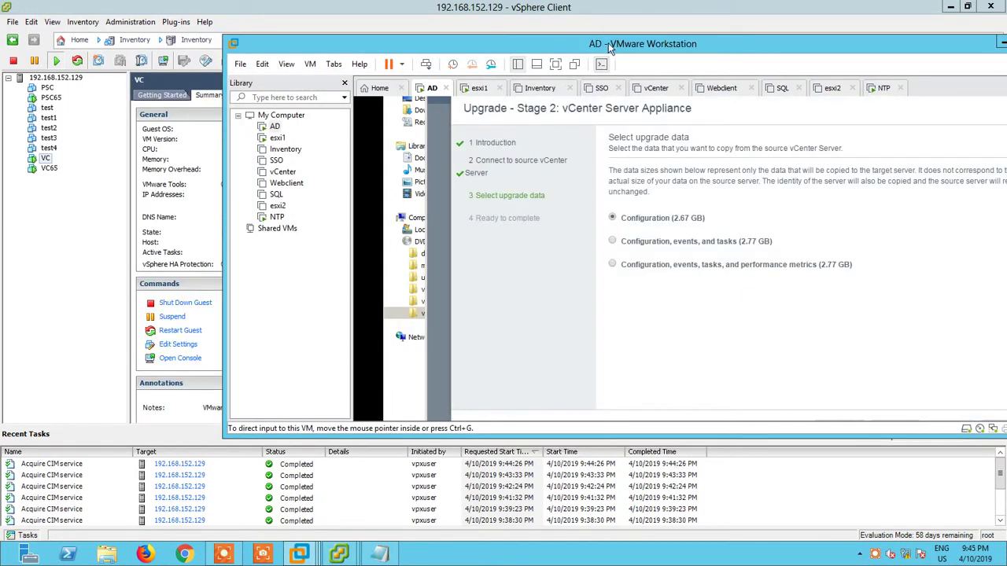
- Choose to copy configuration, events, tasks and performance metrics (2.77 GB) and advance to review
drag(609, 49, 505, 47)
drag(1005, 314, 954, 314)
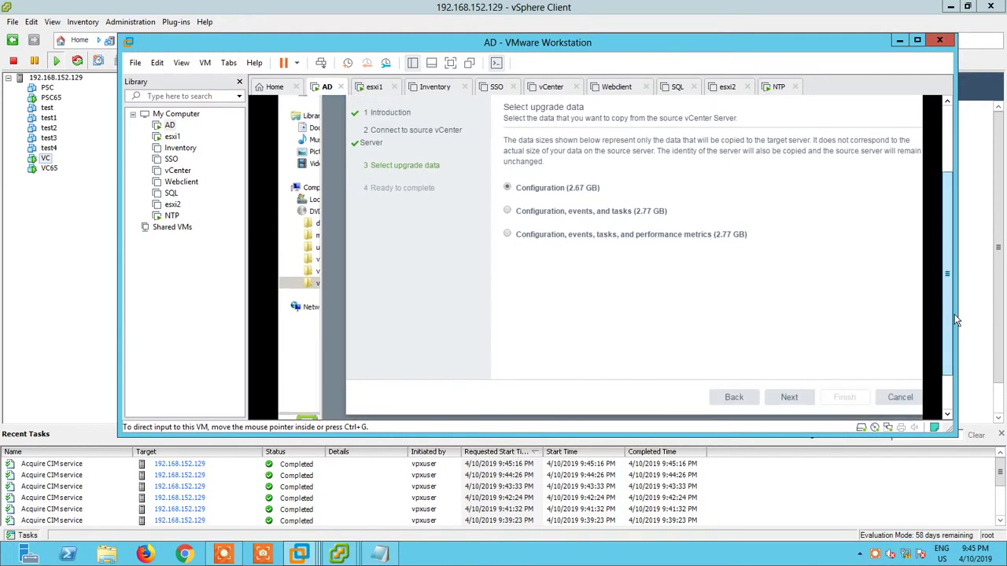
click(506, 234)
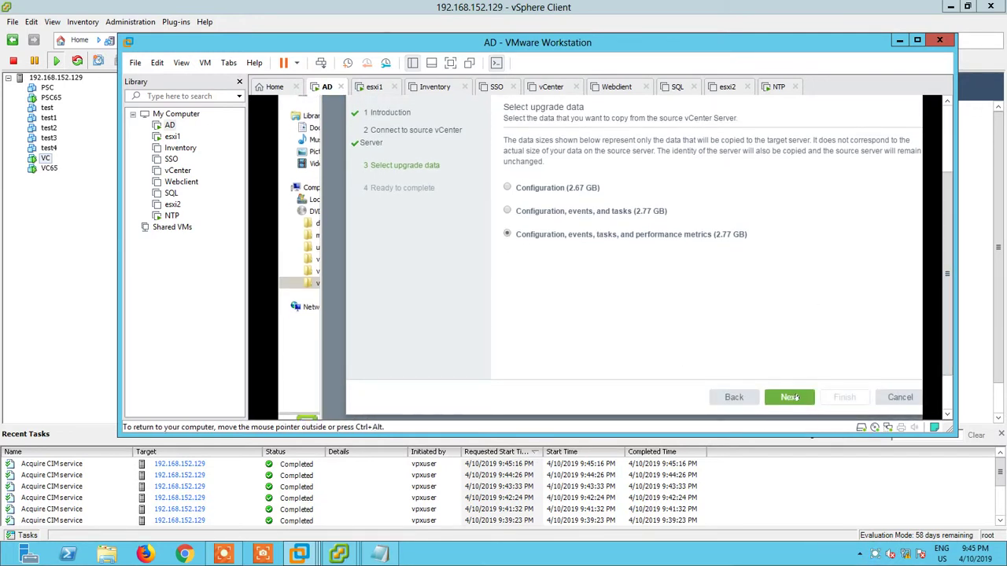
click(791, 397)
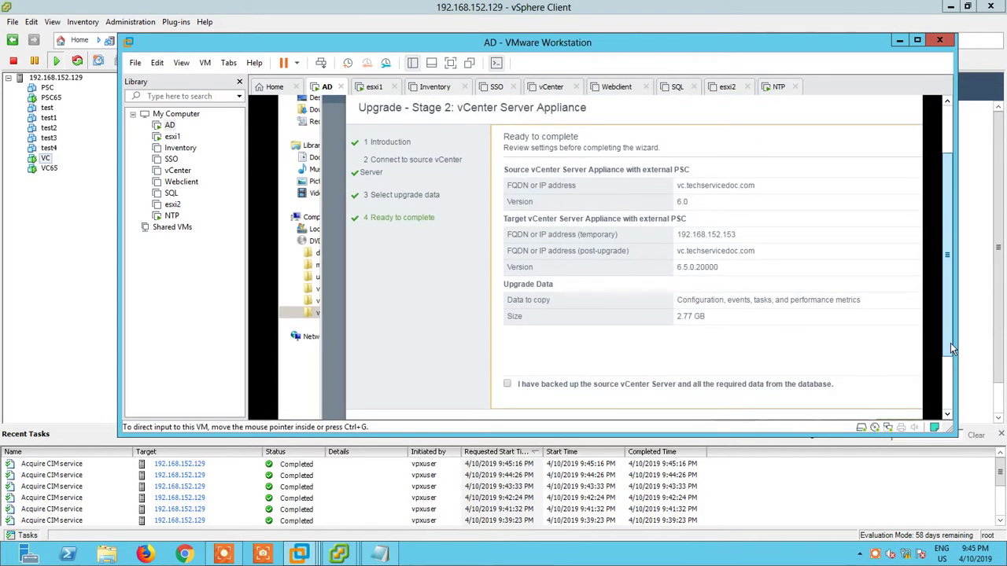
- Confirm the source vCenter is backed up and finish the upgrade wizard
drag(950, 349, 950, 362)
click(507, 356)
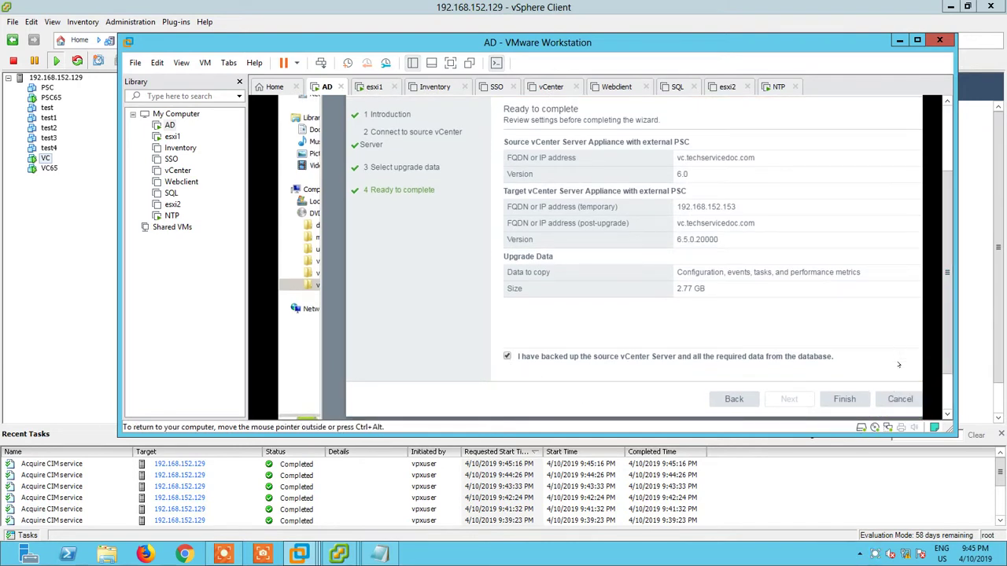
scroll(865, 367, down, 1)
click(839, 370)
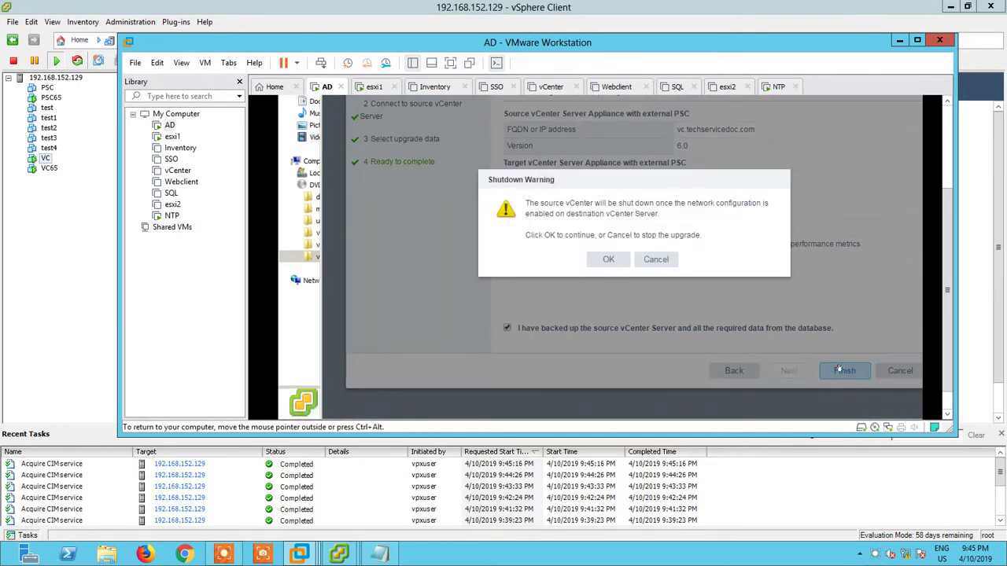
- Approve the source vCenter shutdown, wait for Stage 2 to reach 100%, and close the installer
click(609, 259)
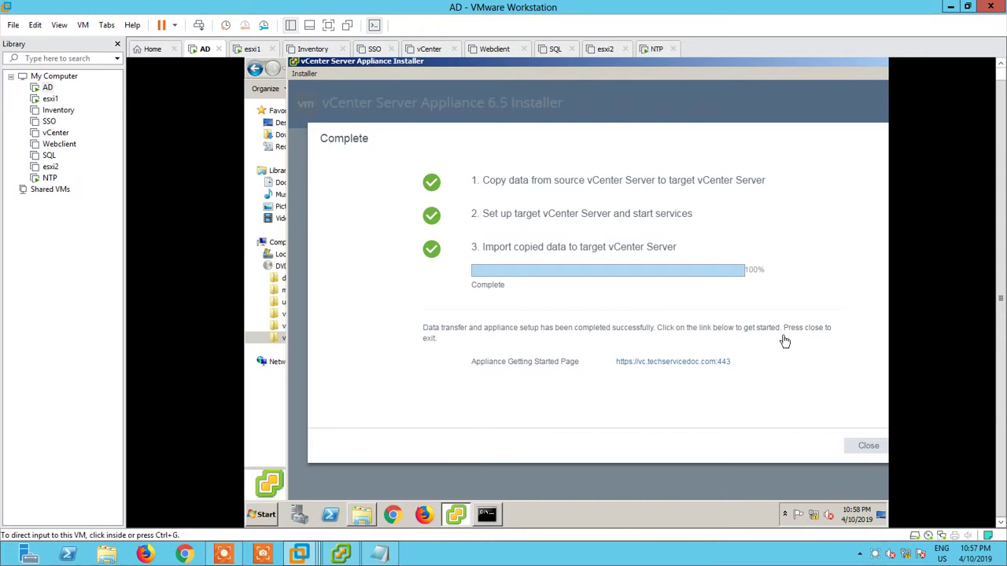
click(682, 317)
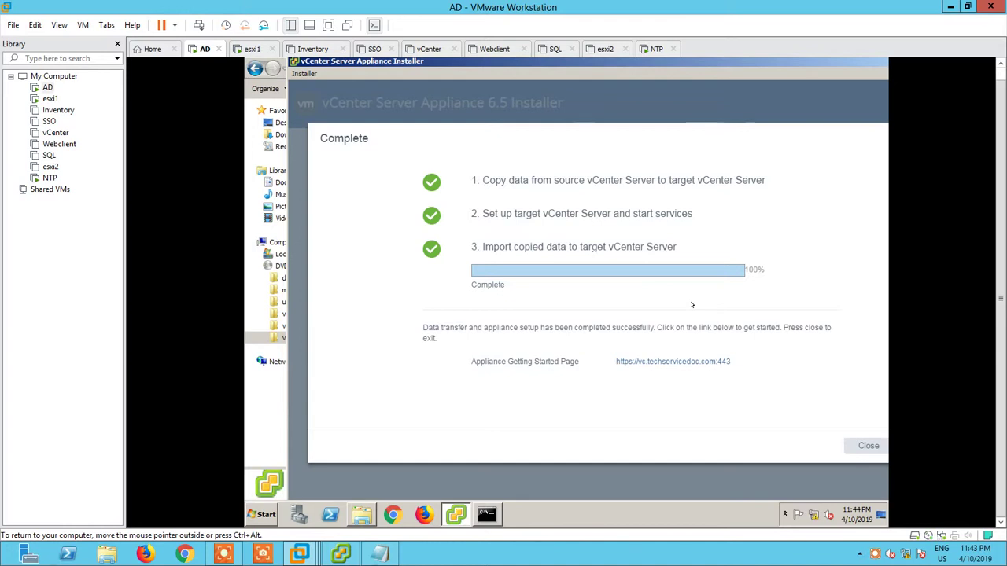
click(852, 444)
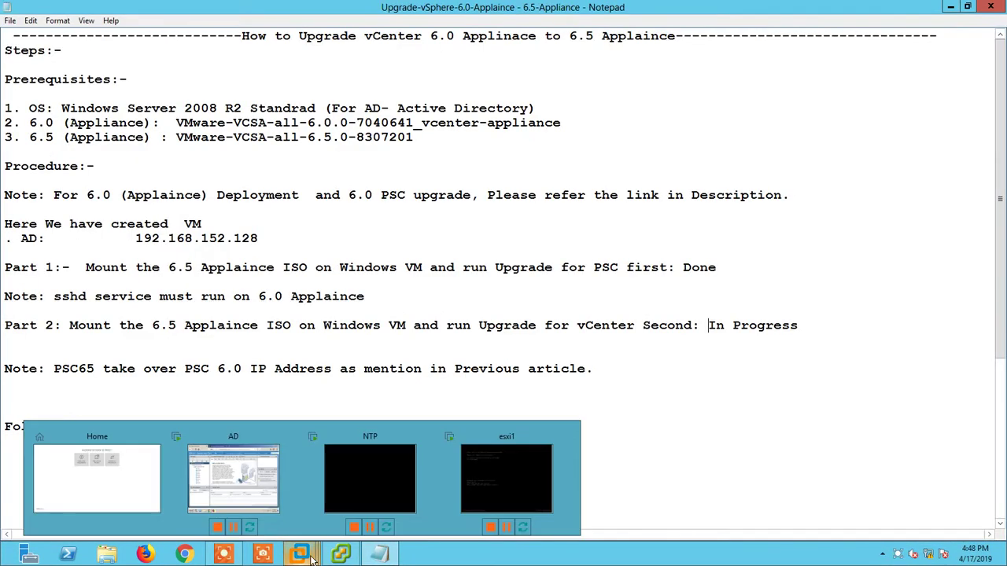
- In the vSphere Web Client, select the test VM and then host 192.168.152.129
click(227, 469)
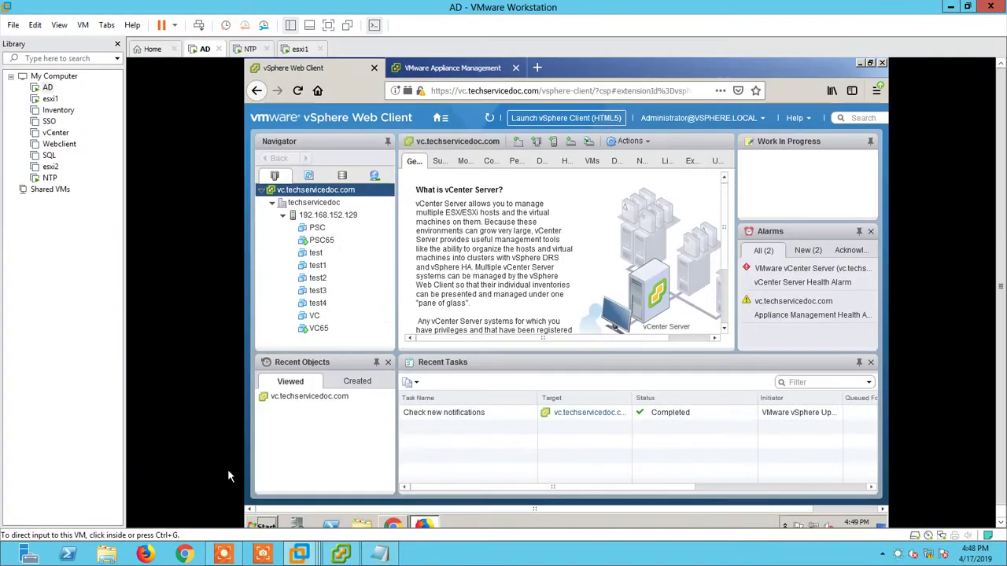
click(441, 118)
click(322, 252)
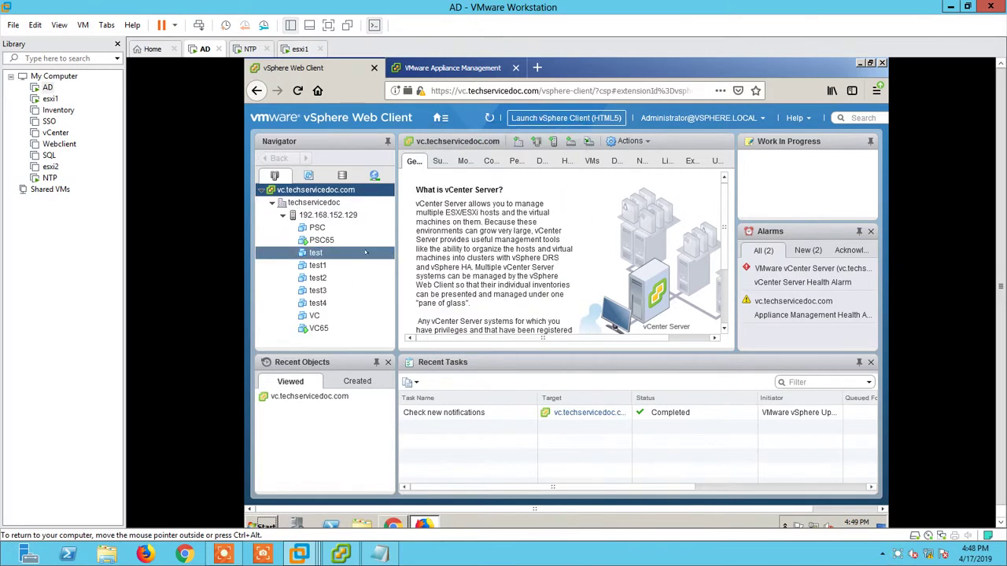
click(355, 216)
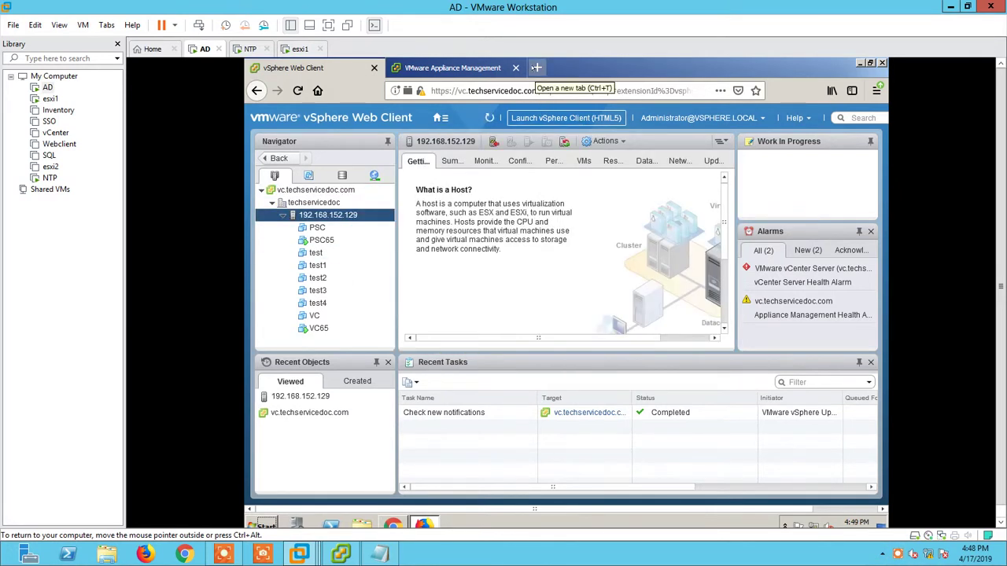
click(537, 68)
text(http://vc.techservicedoc.com:)
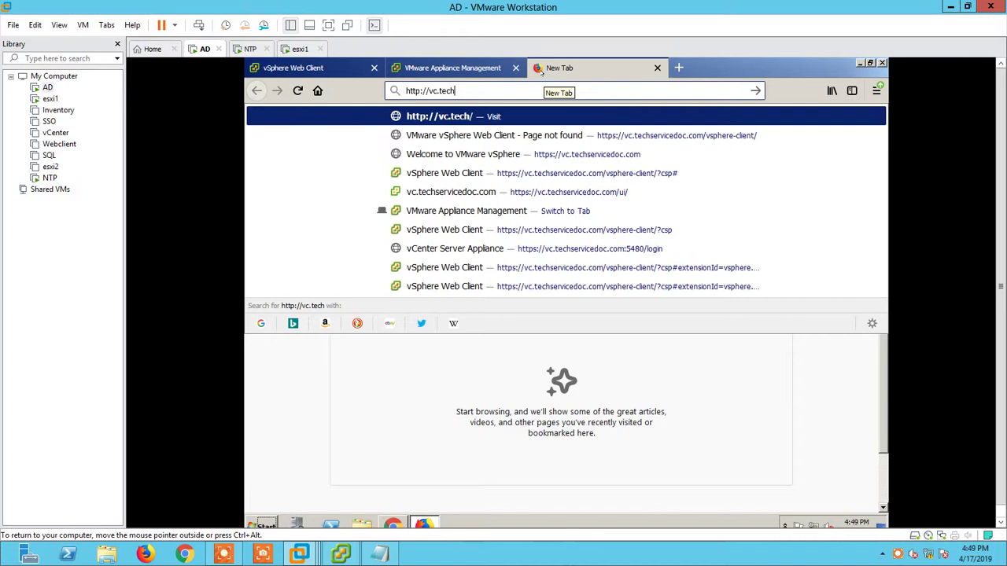
text(5480)
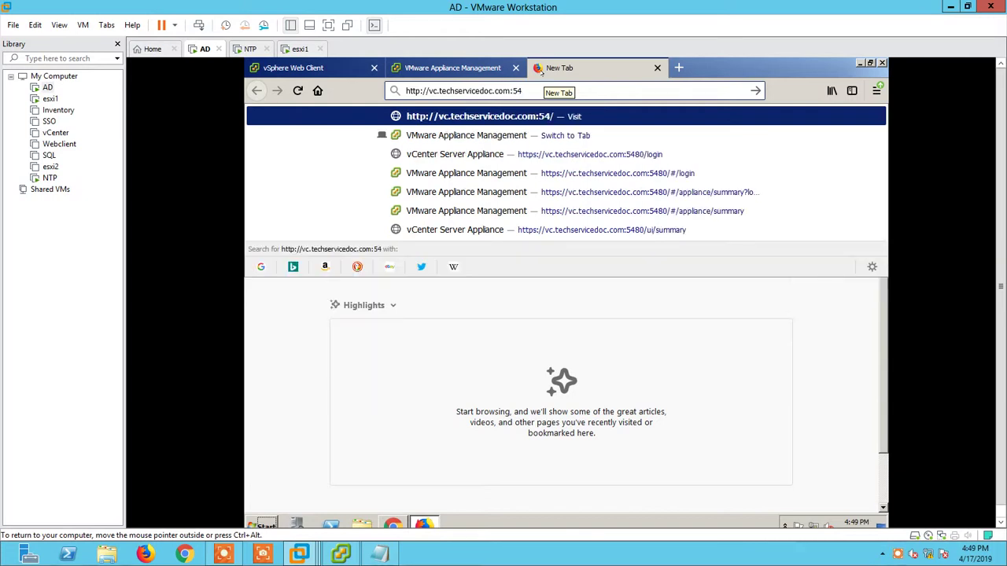
key(Return)
key(ctrl+l)
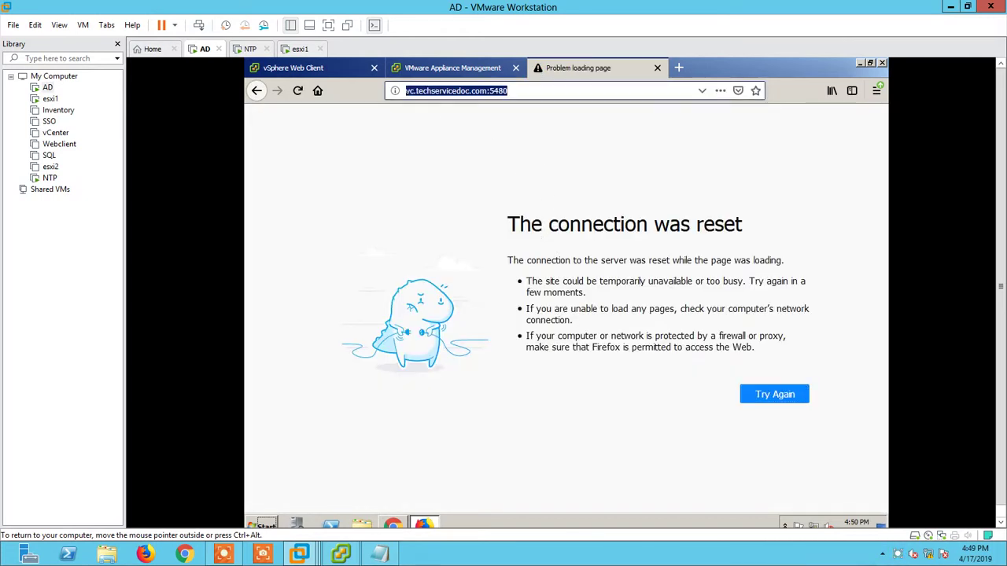
text(https://192.168.152.151:5489)
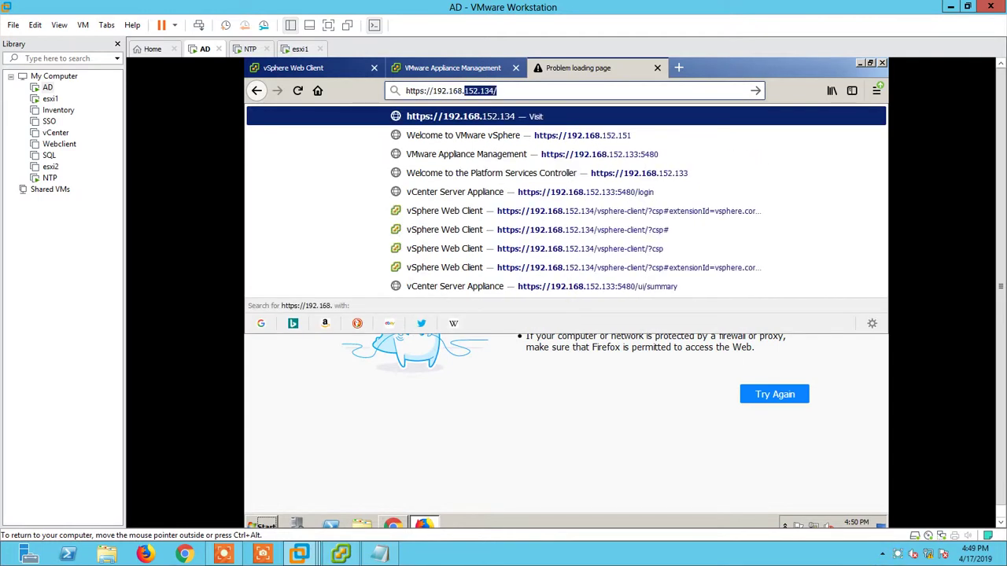
key(Return)
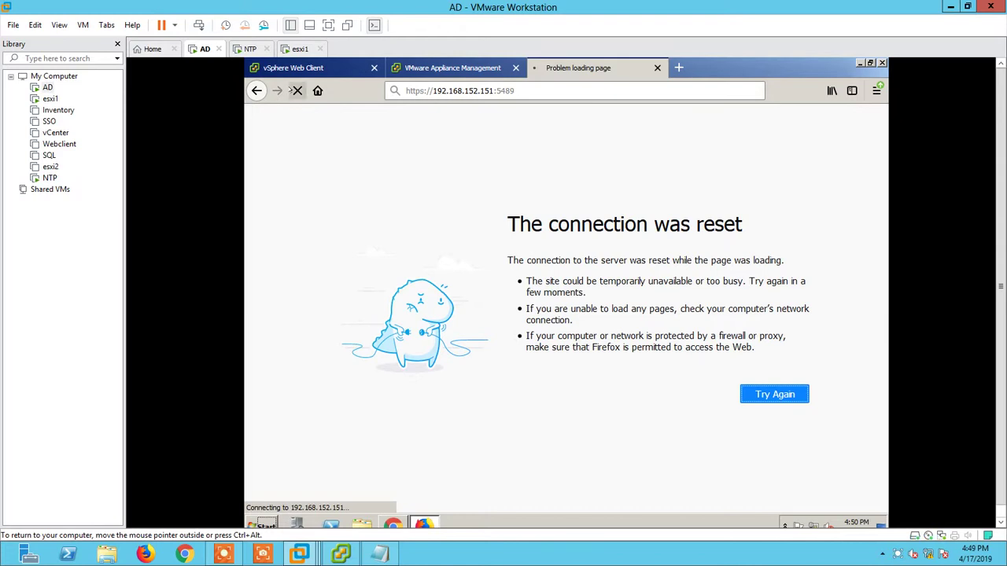
click(481, 69)
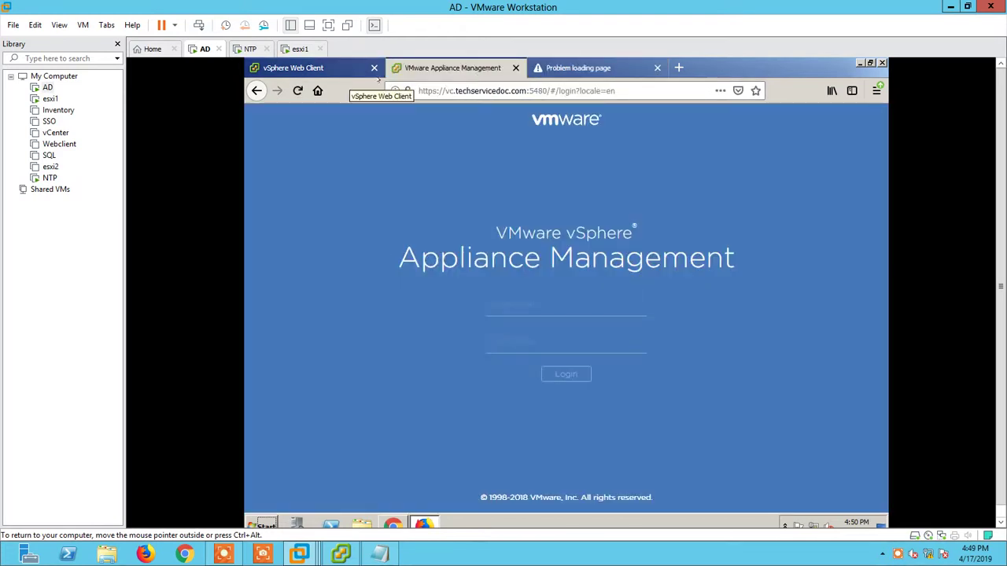
click(656, 67)
click(293, 68)
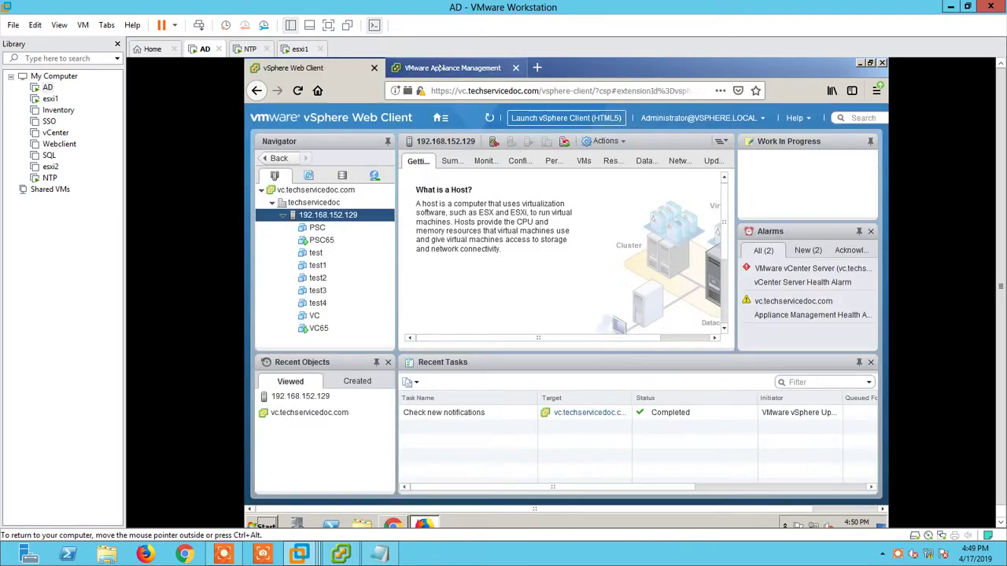
click(452, 67)
- Log in to Appliance Management as root with the account password and confirm version 6.5.0.20000
click(501, 313)
text(root)
key(Tab)
text(VMwar)
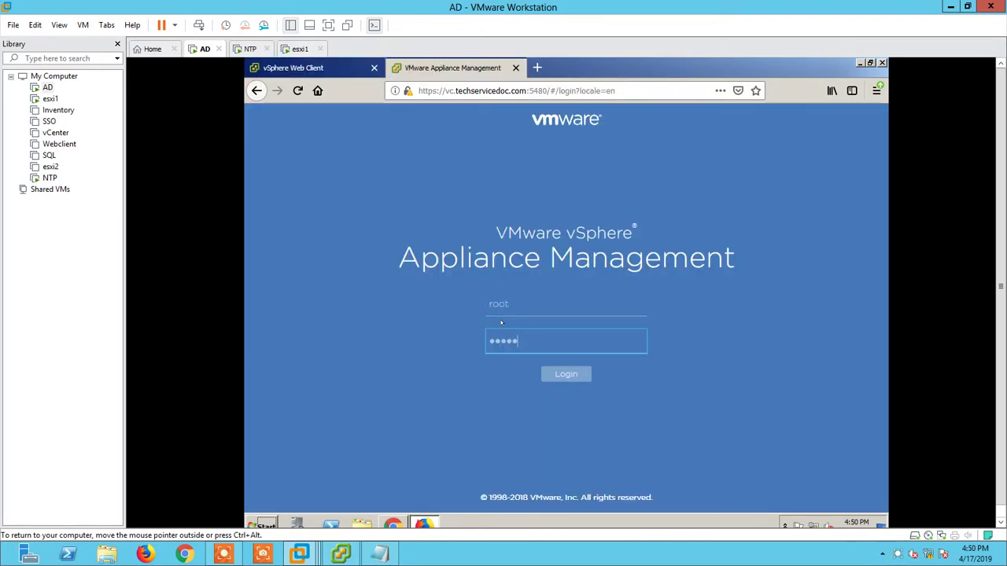
text(e123!)
key(Return)
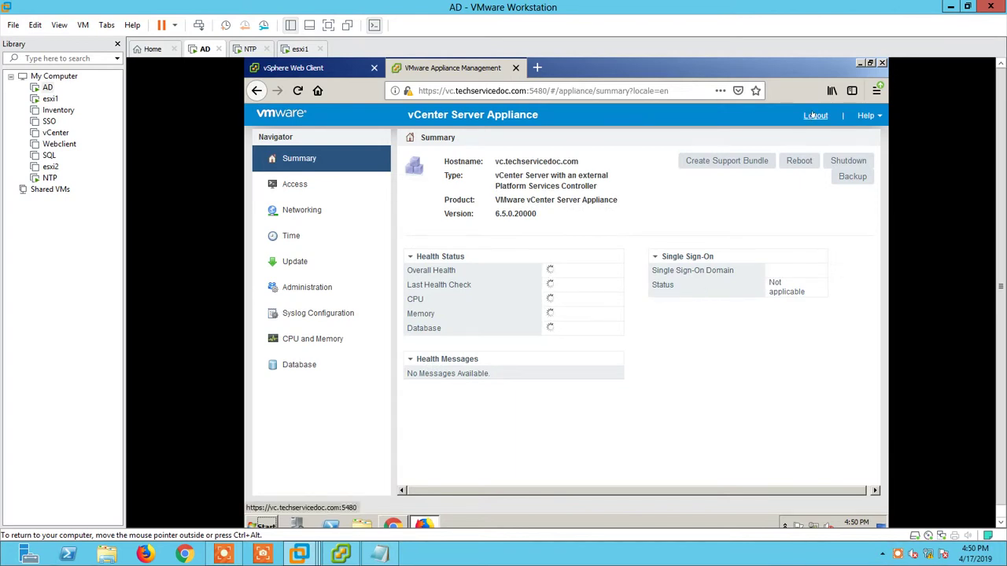
click(302, 69)
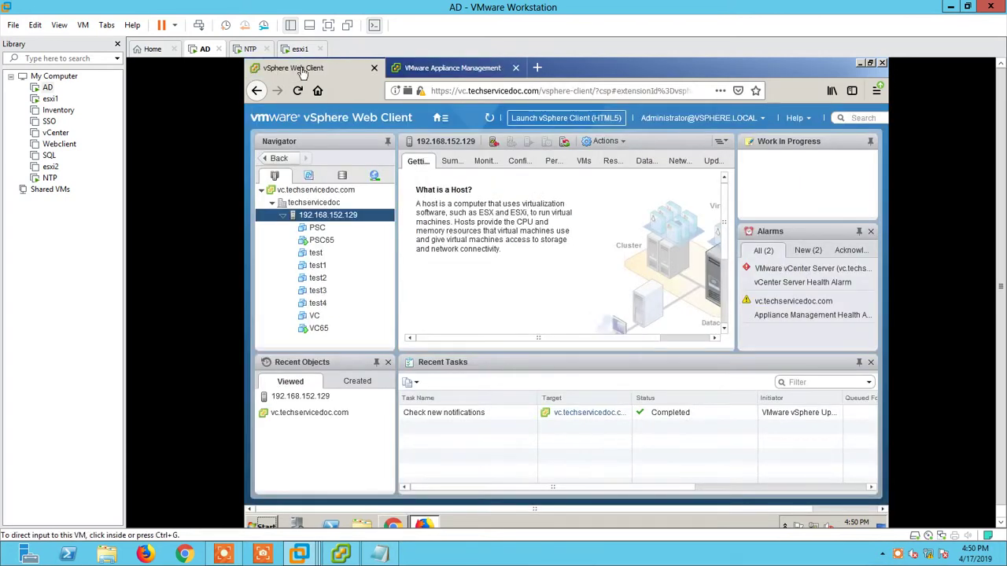
- Mark Part 2, the vCenter upgrade, as Done in the Notepad upgrade notes
click(379, 554)
key(BackSpace)
key(BackSpace)
key(BackSpace)
key(BackSpace)
key(BackSpace)
key(BackSpace)
key(BackSpace)
key(BackSpace)
key(BackSpace)
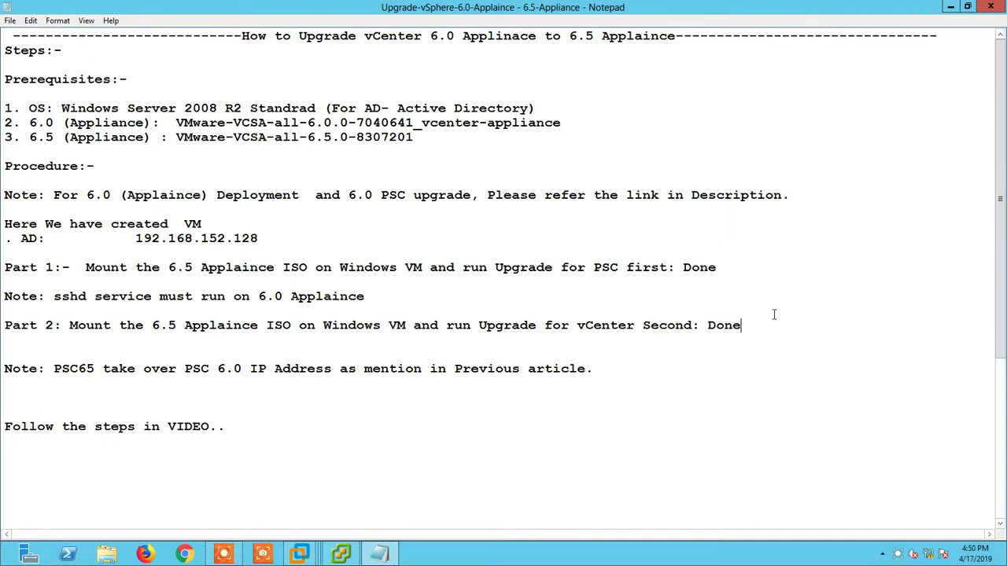
drag(134, 499, 557, 499)
click(524, 499)
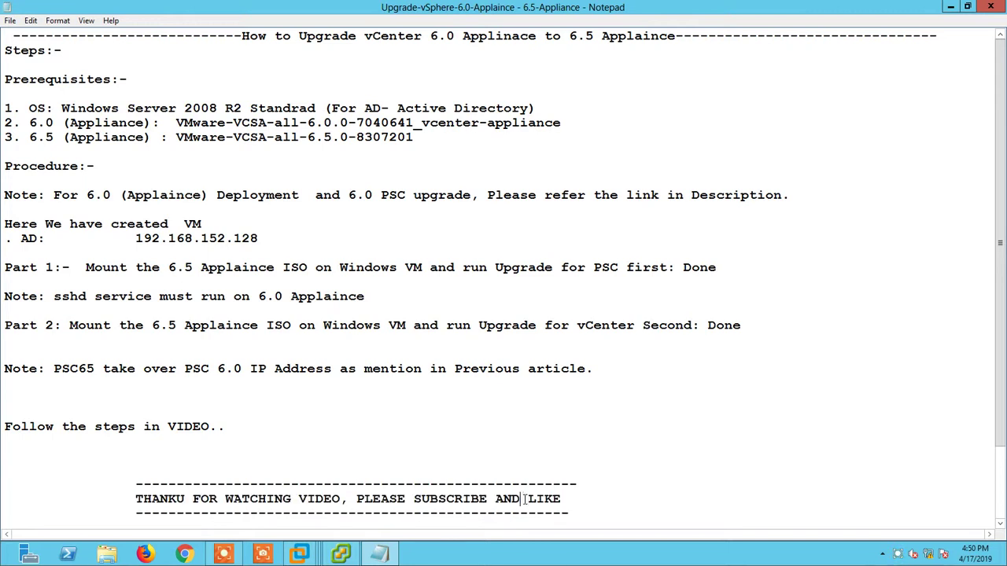